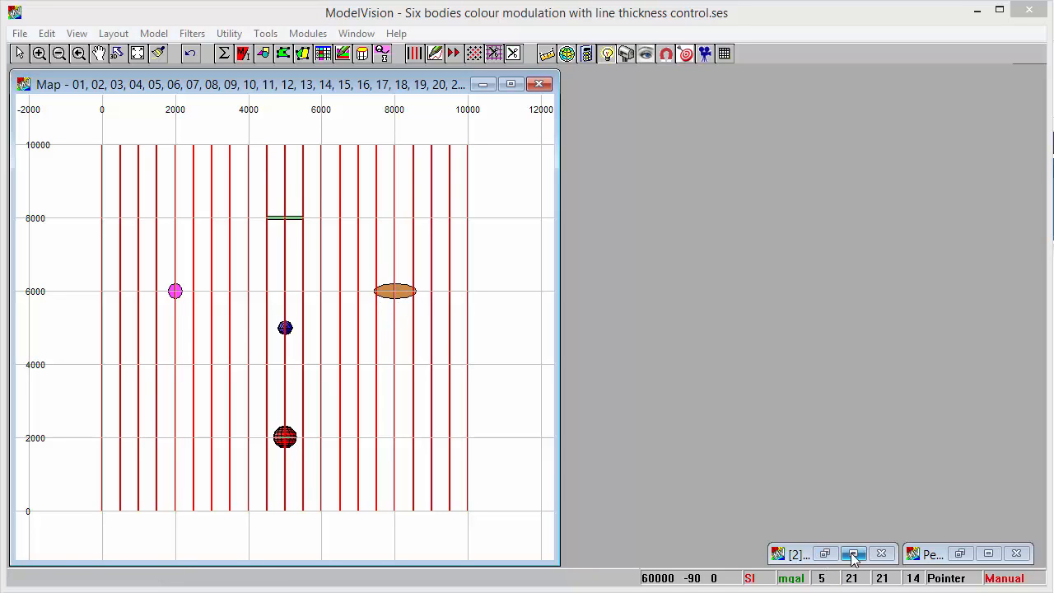
Restore the second perspective view and orbit it to inspect the bodies beneath the survey lines.
click(827, 554)
drag(739, 308, 822, 331)
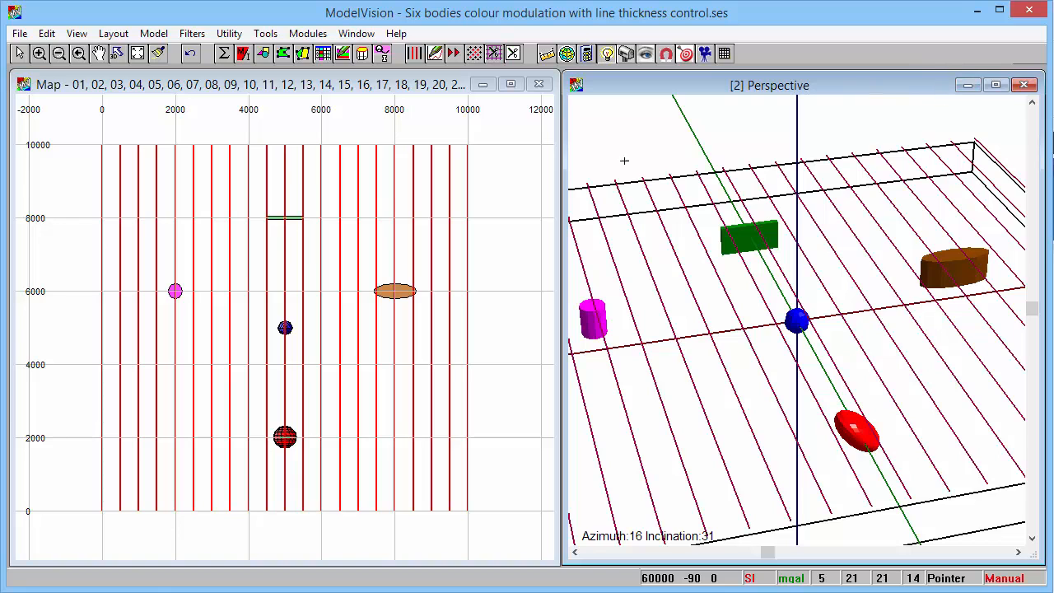
Accept supplementary magnetic channels Bx, By, Bz, Bm, NSS, Phi and Lmda2 for the survey lines, and compute the model.
click(162, 36)
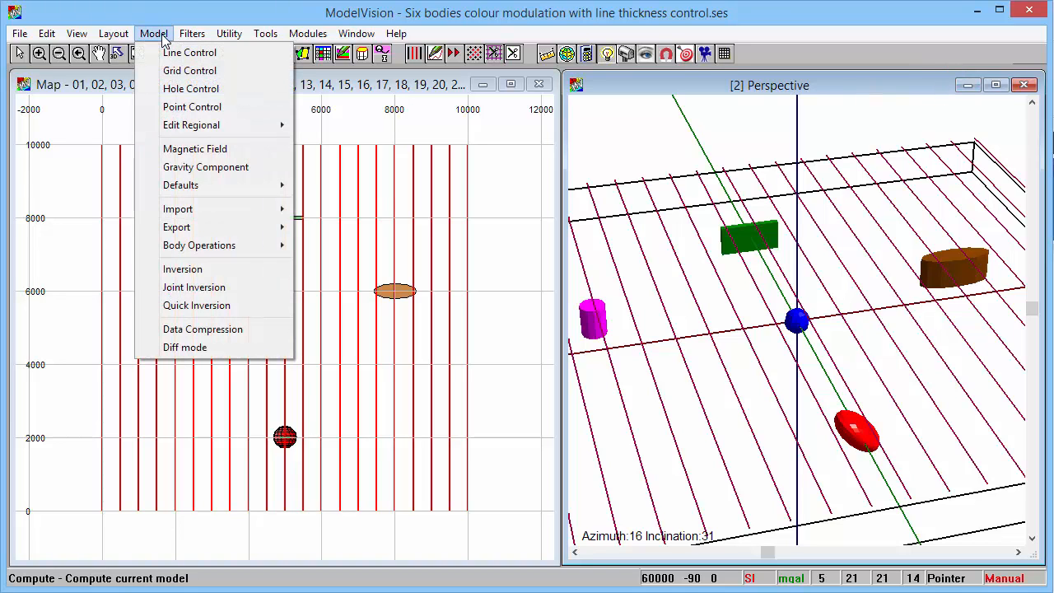
click(173, 52)
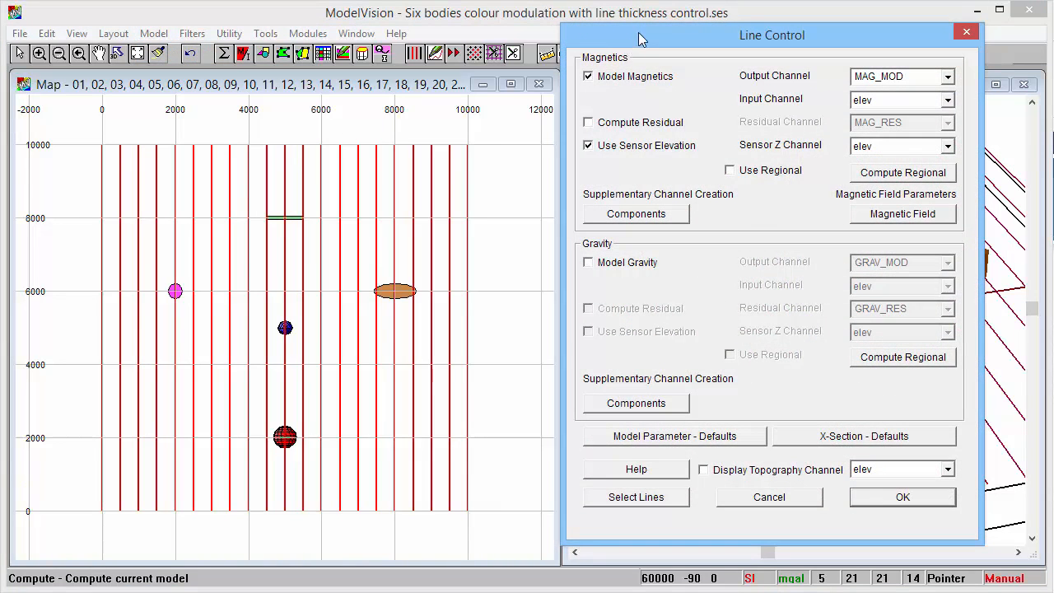
drag(643, 40, 593, 89)
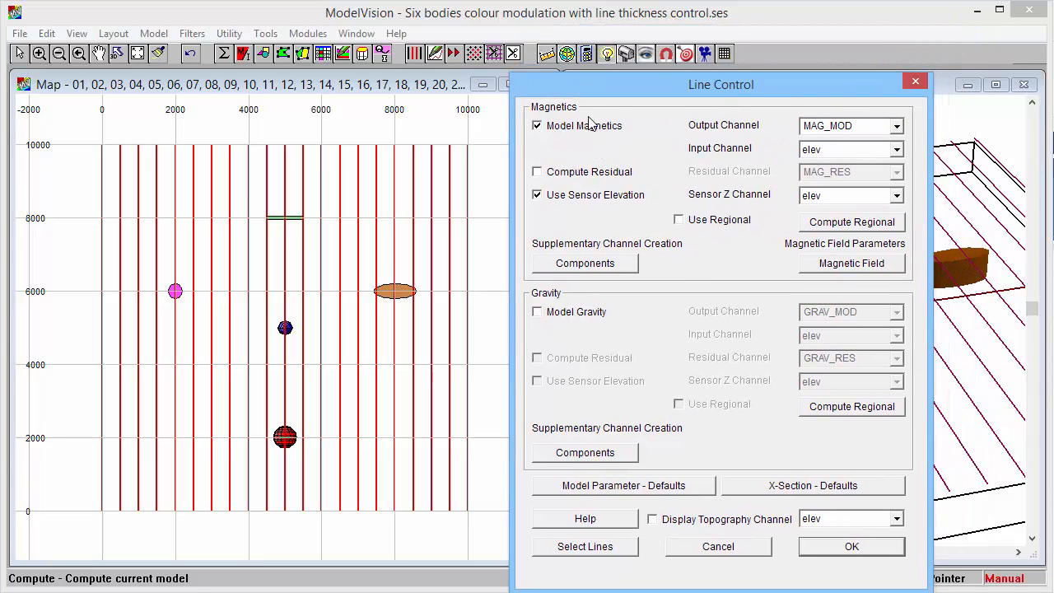
click(583, 263)
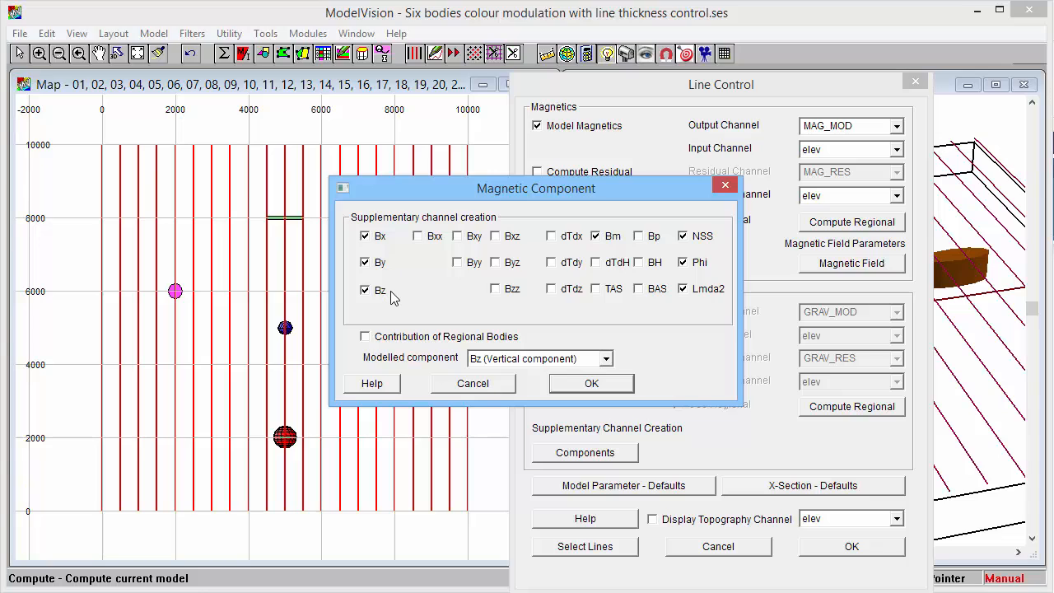
click(592, 384)
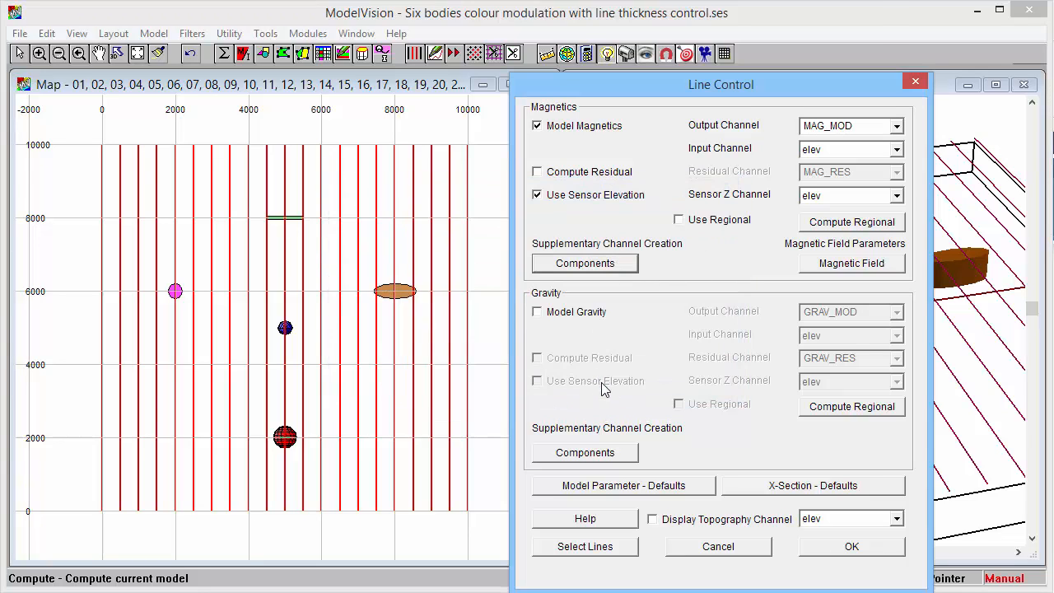
click(875, 554)
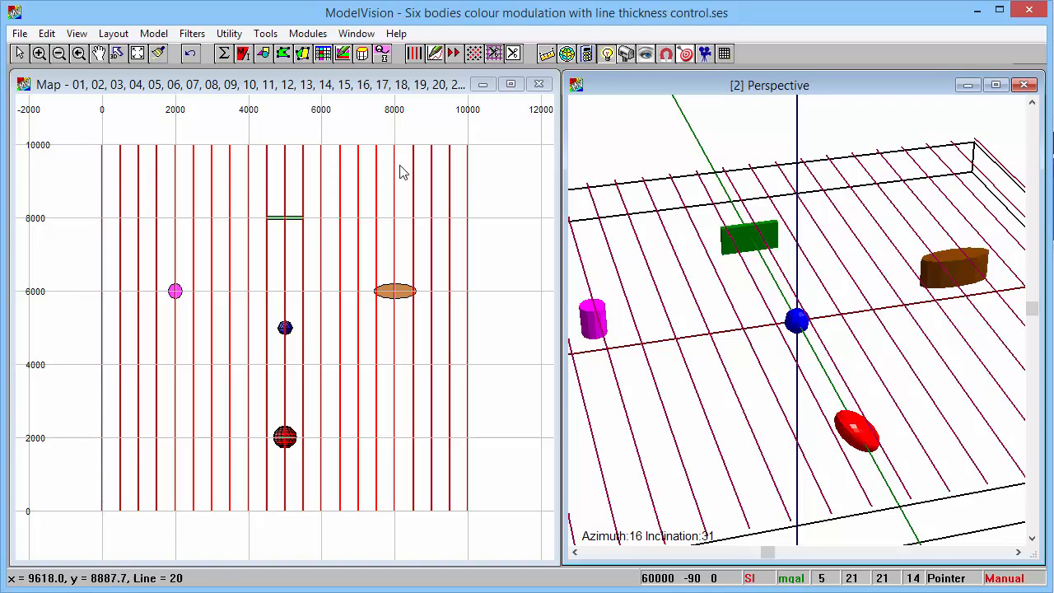
click(224, 55)
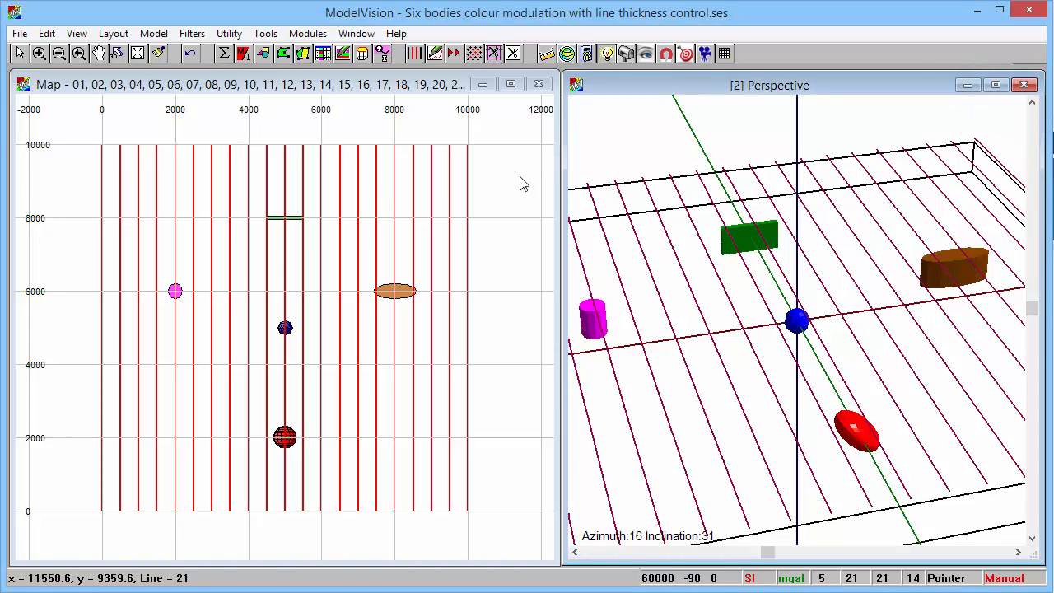
Preview the Bzz stacked profile layer on the map and hide it again.
right_click(495, 173)
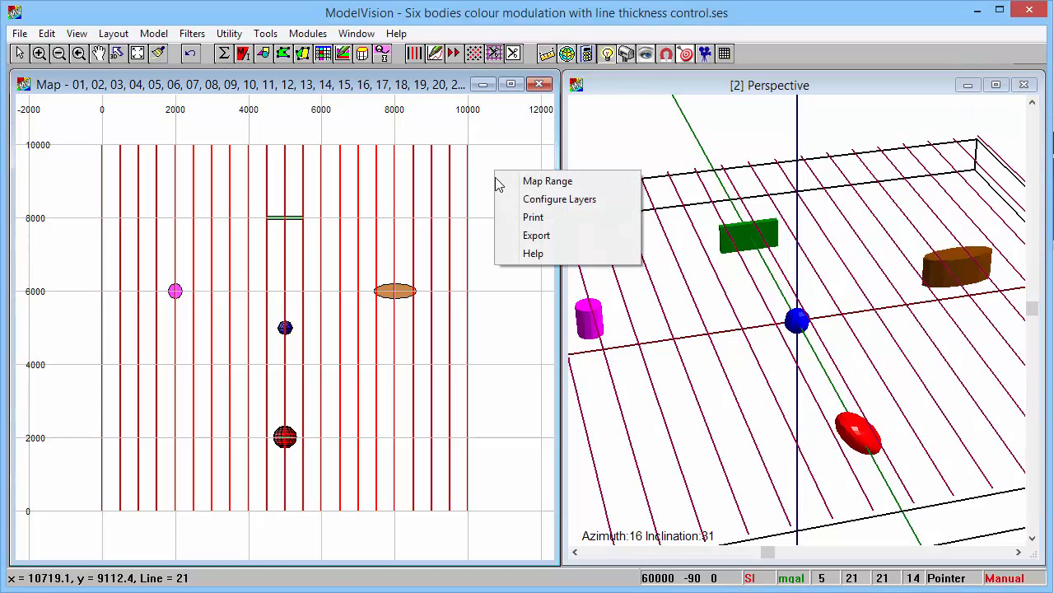
click(552, 199)
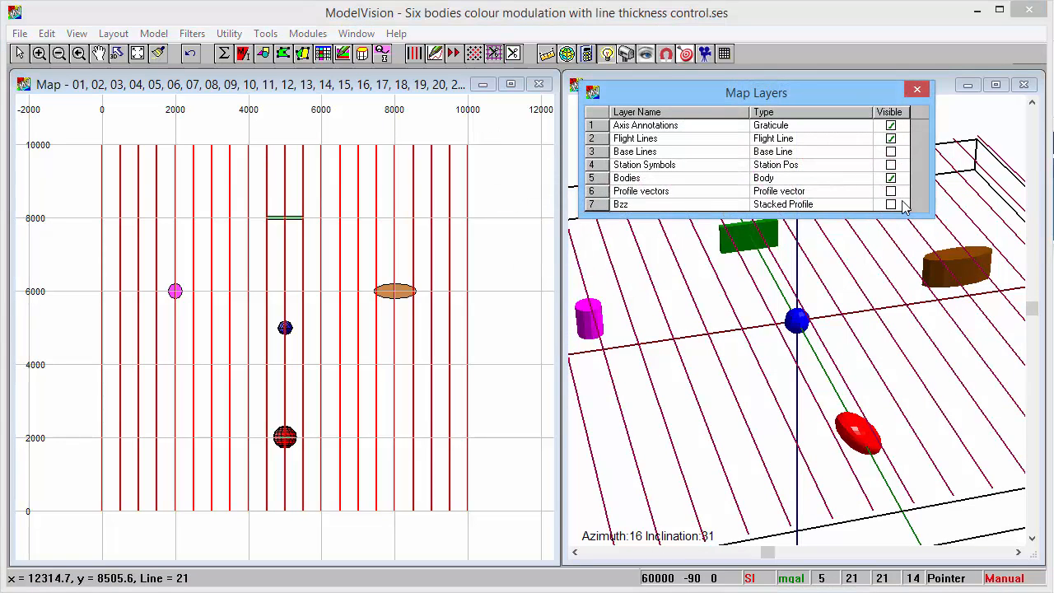
click(892, 206)
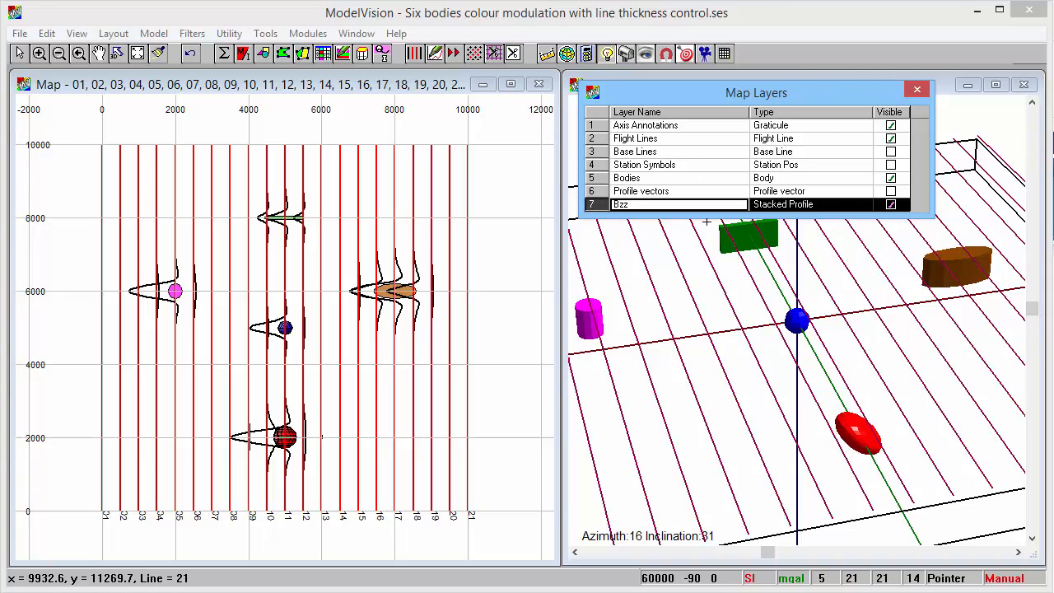
click(892, 205)
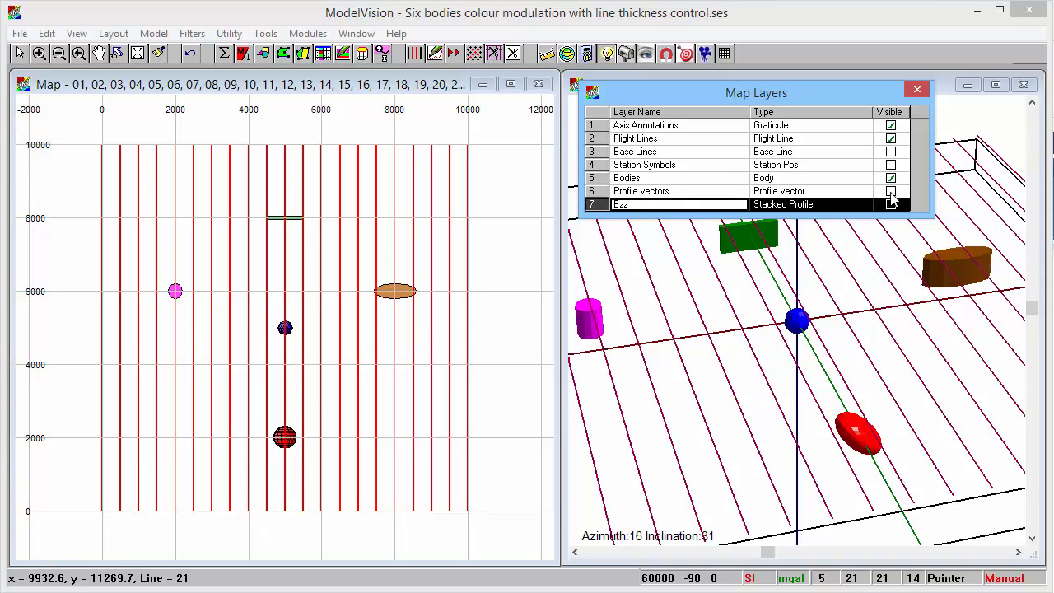
Make the Profile vectors layer visible on the map and hide the Flight Lines layer.
click(891, 192)
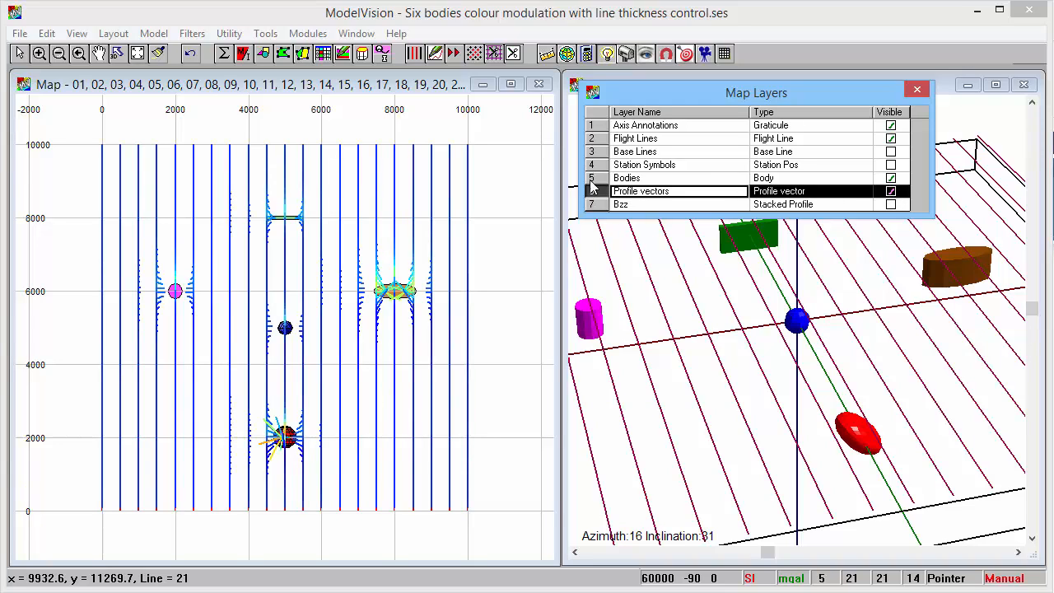
click(892, 139)
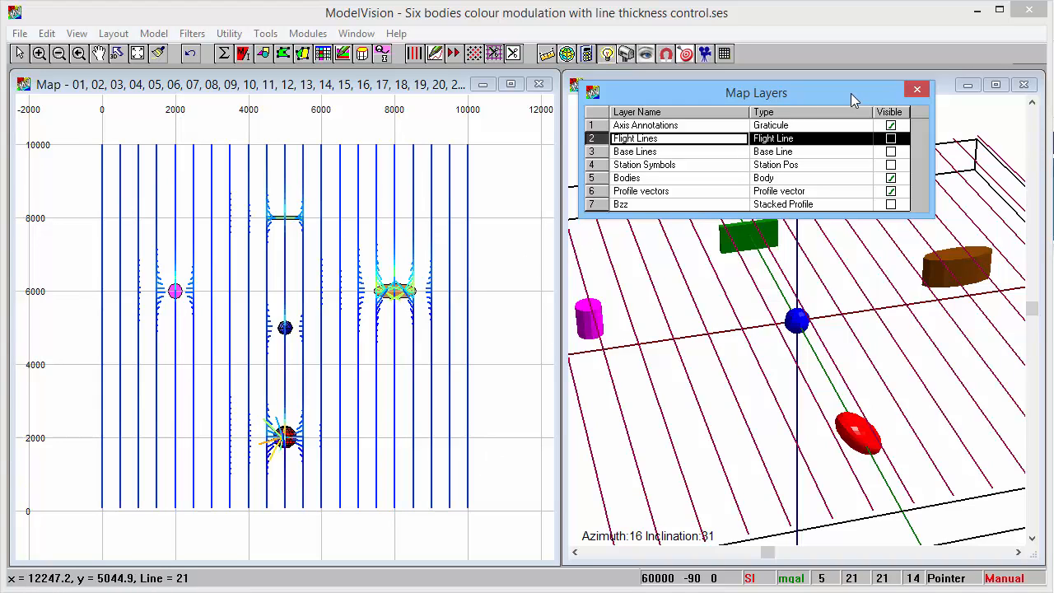
click(917, 91)
Swap the solid-body perspective for the wireframe vector perspective and orbit it to examine the vectors from several sides.
click(968, 86)
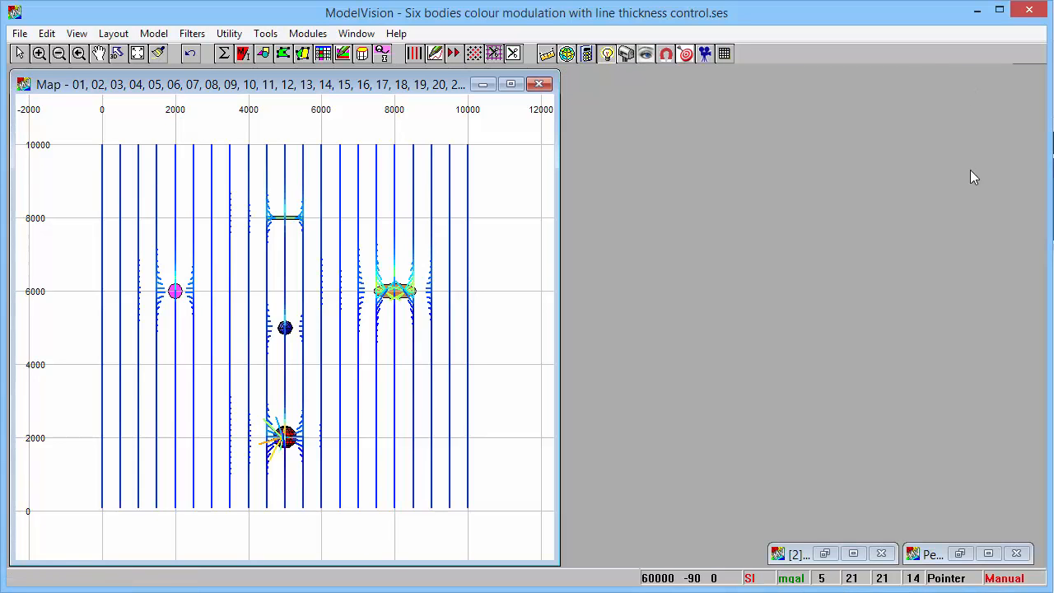
click(961, 553)
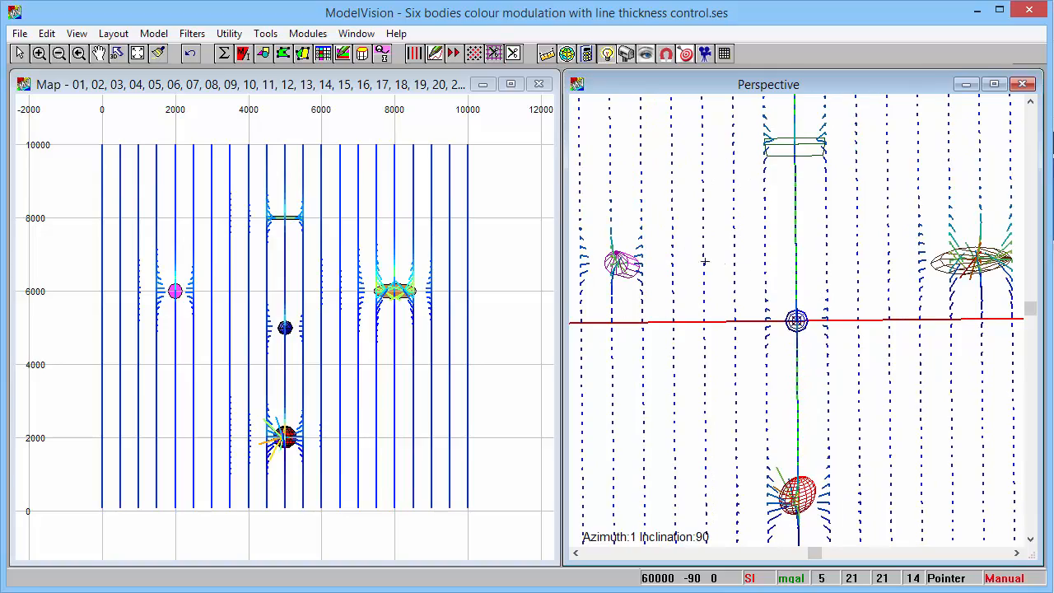
drag(748, 273, 772, 260)
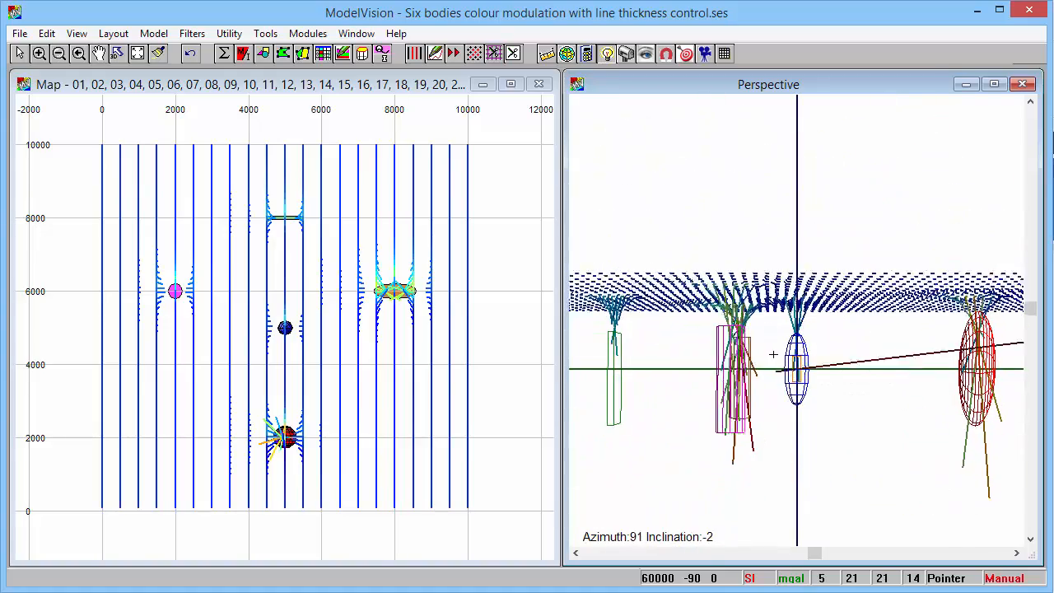
drag(774, 355, 846, 316)
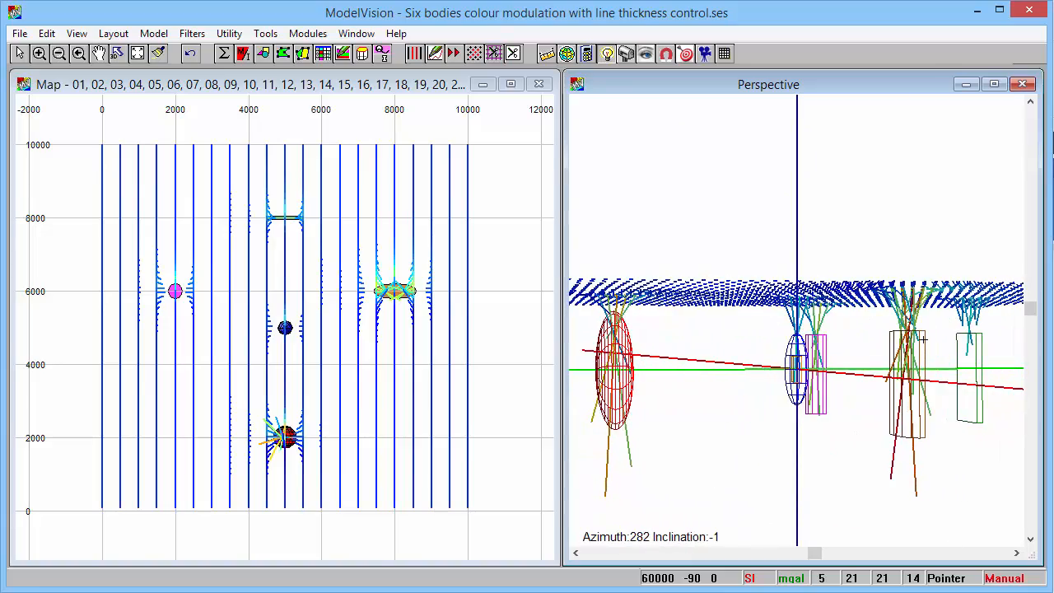
drag(923, 339, 735, 348)
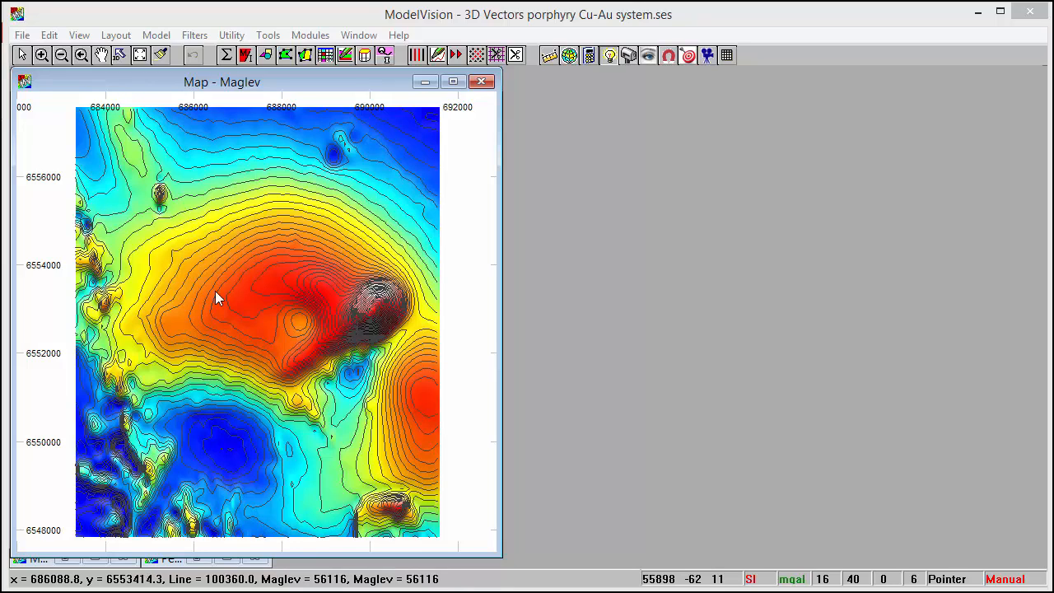
Make the Flight Lines layer visible on the Maglev map.
right_click(466, 161)
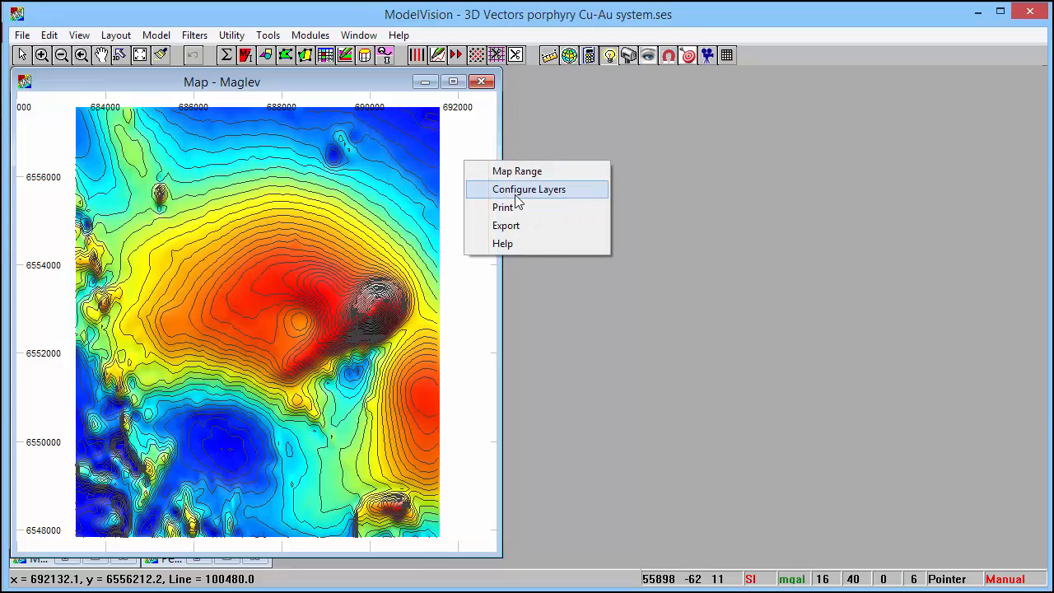
click(517, 195)
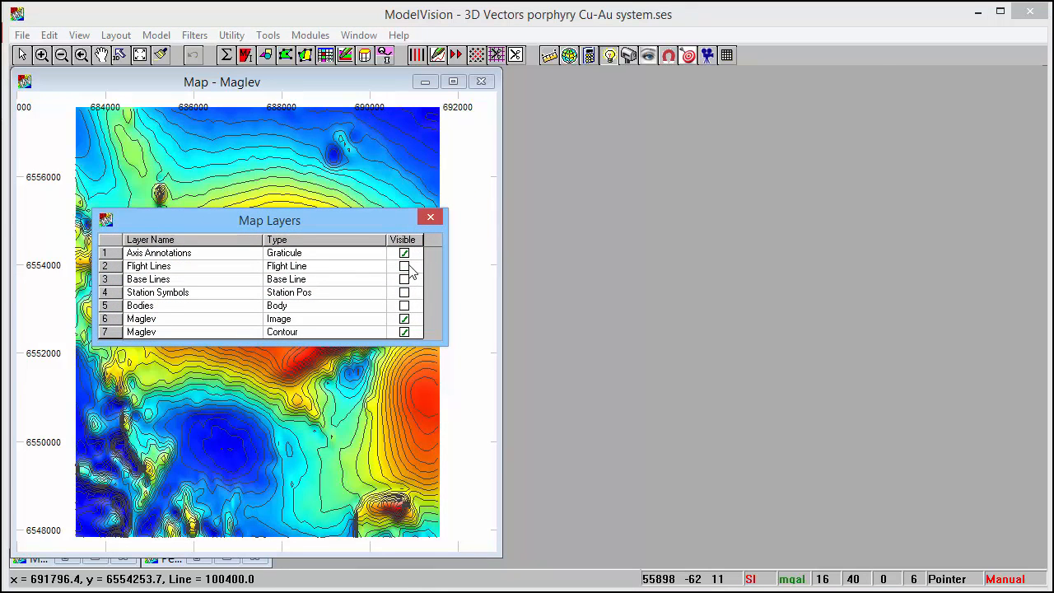
click(408, 266)
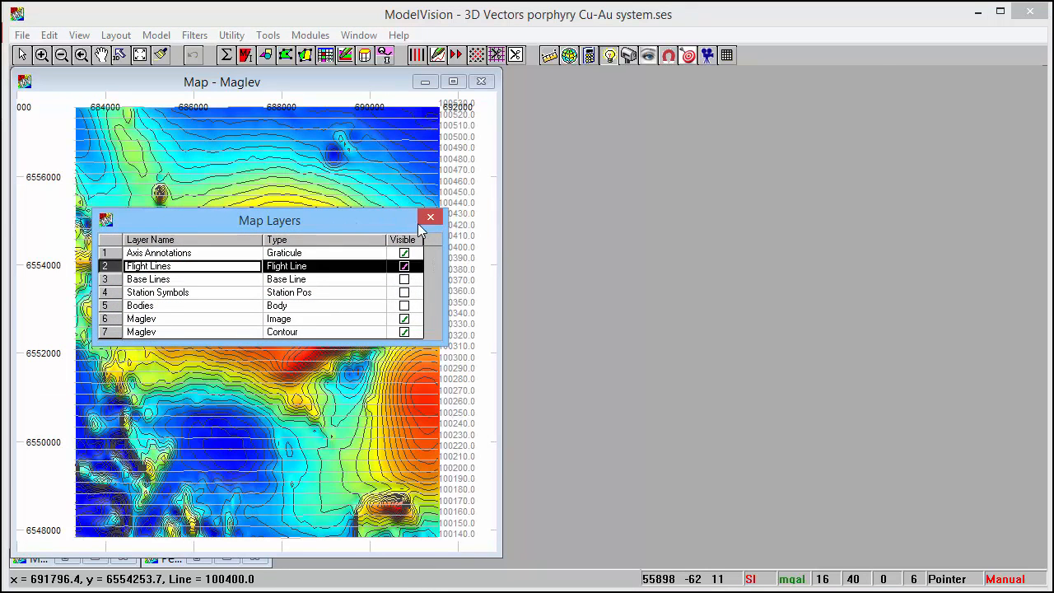
click(430, 218)
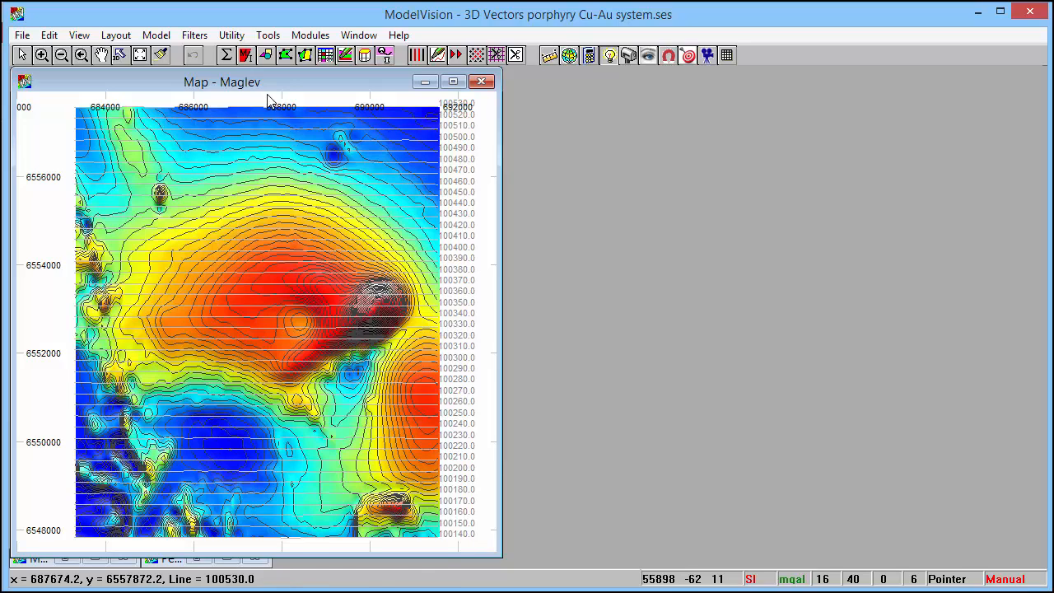
Load the Maglev grid into the Grid Filter tool and place its window beside the map.
click(196, 38)
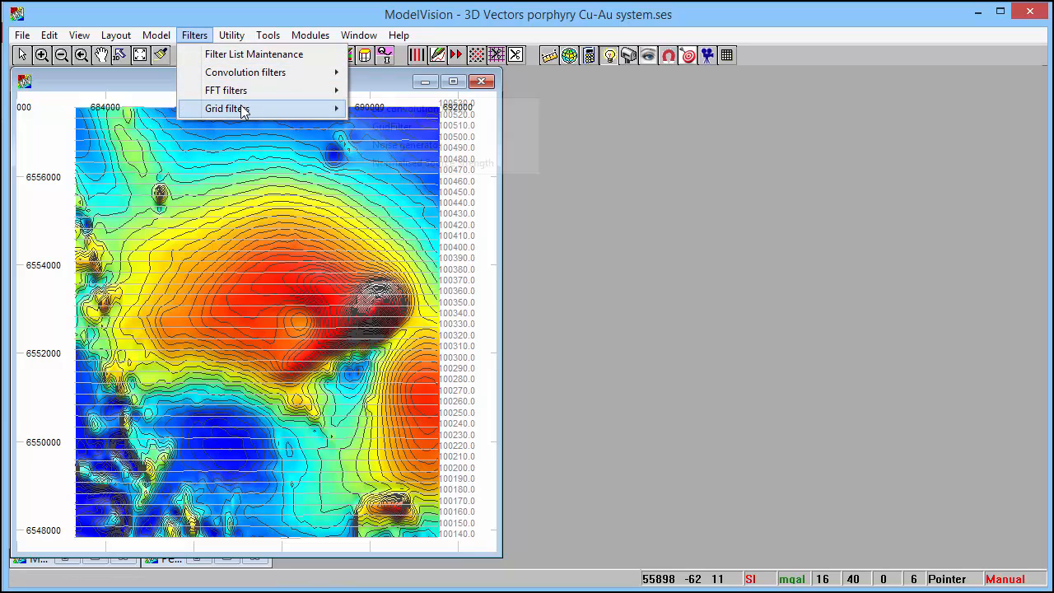
mouse_move(306, 108)
click(394, 133)
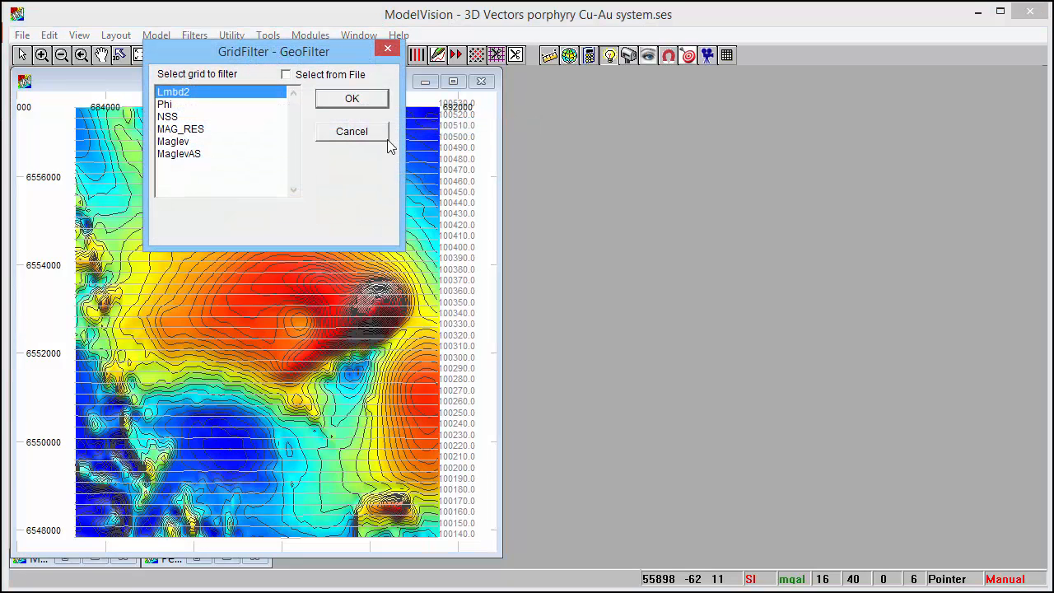
click(182, 142)
click(334, 101)
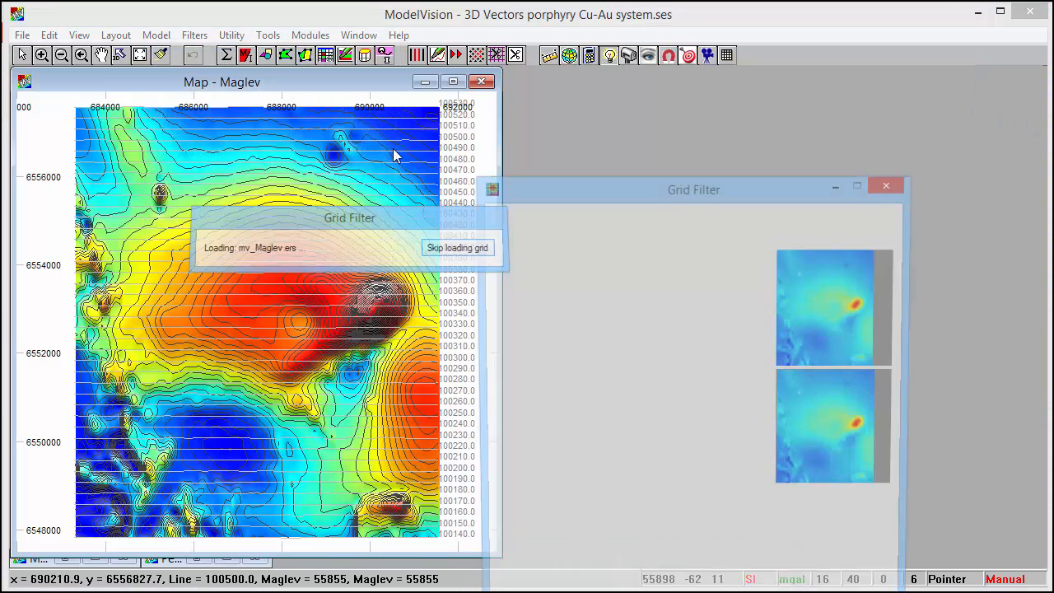
drag(542, 186, 574, 78)
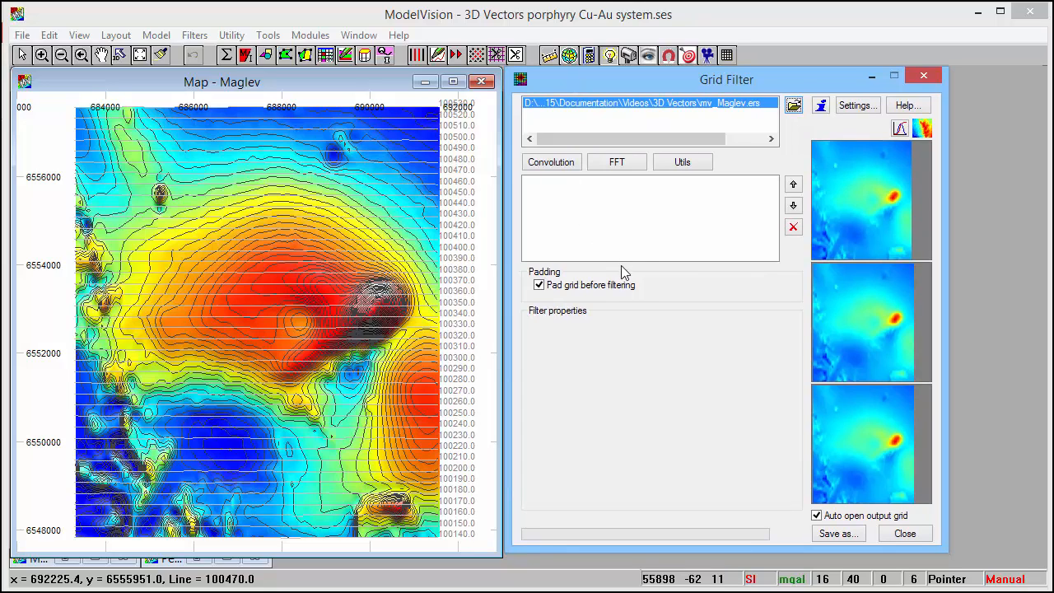
Add the FFT TMI to XYZ Magnetic Components filter and preview its Bz component.
click(622, 164)
mouse_move(640, 196)
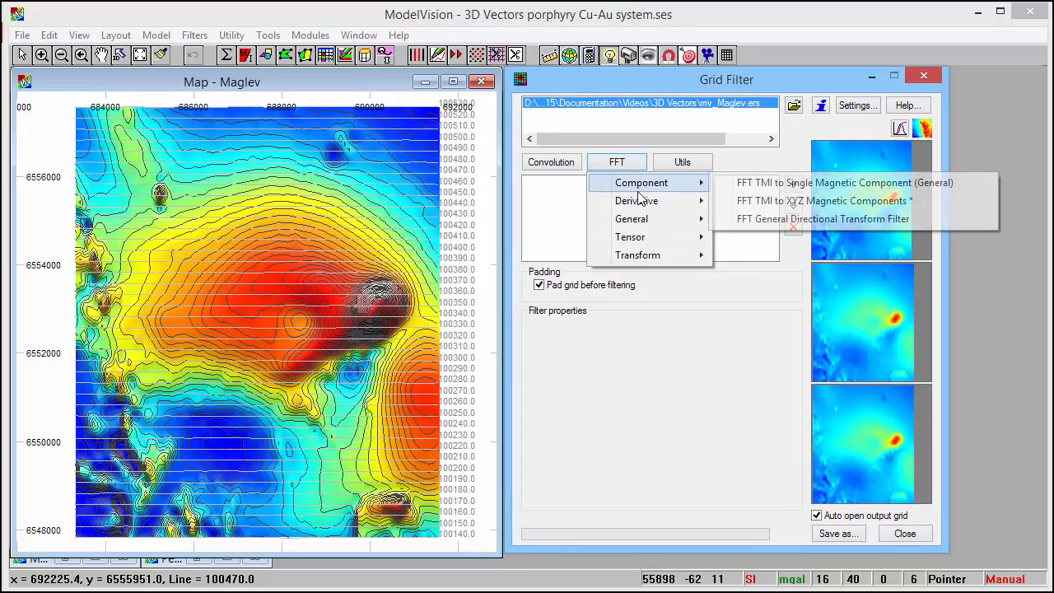
click(848, 204)
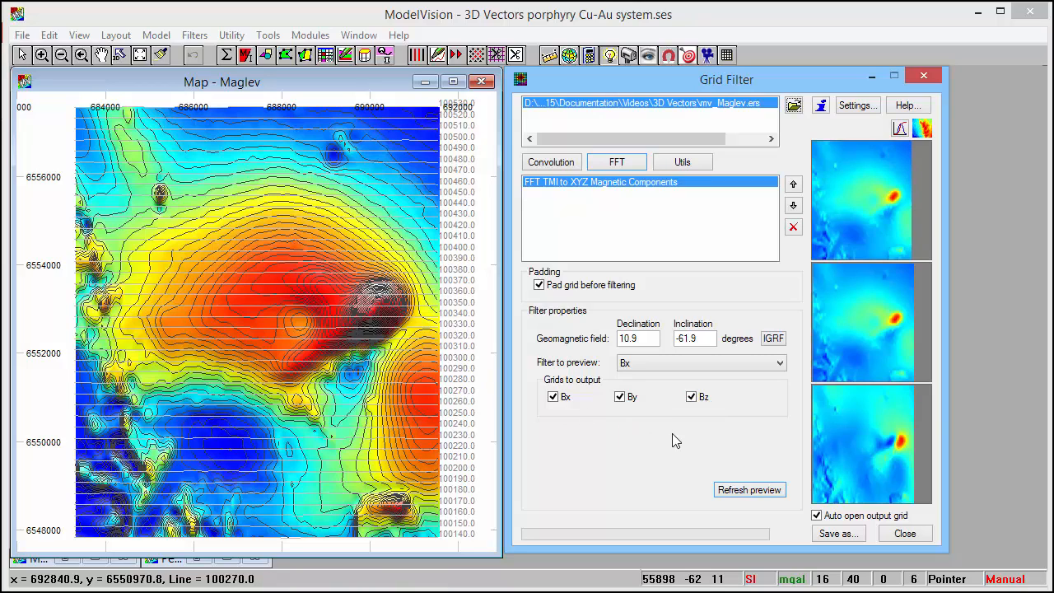
click(779, 364)
click(745, 401)
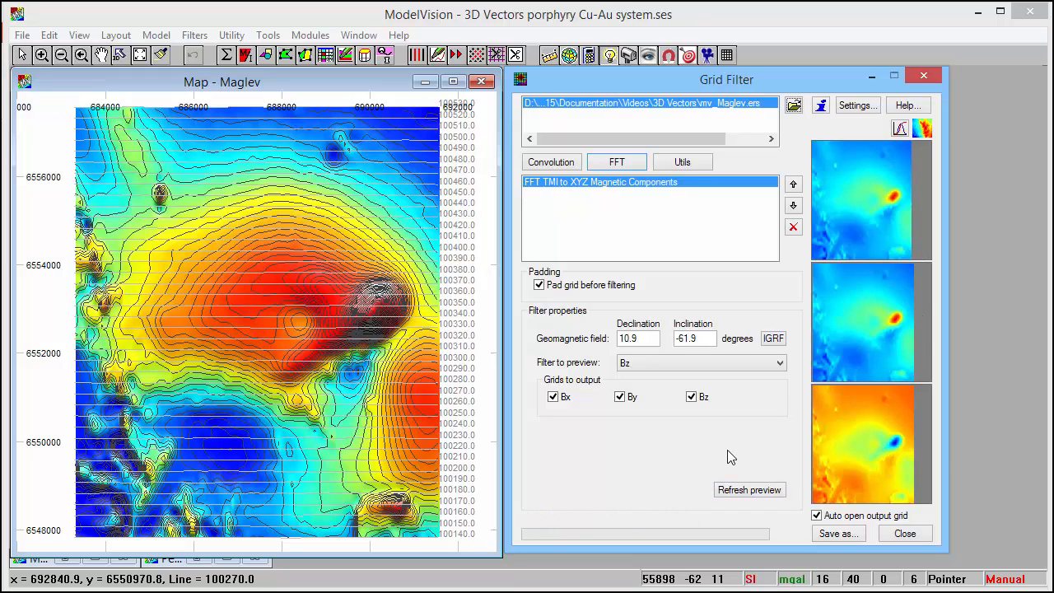
Save the filtered Bx, By and Bz grids under the base name mv_Maglev_Comp.ers and close the Grid Filter.
click(838, 533)
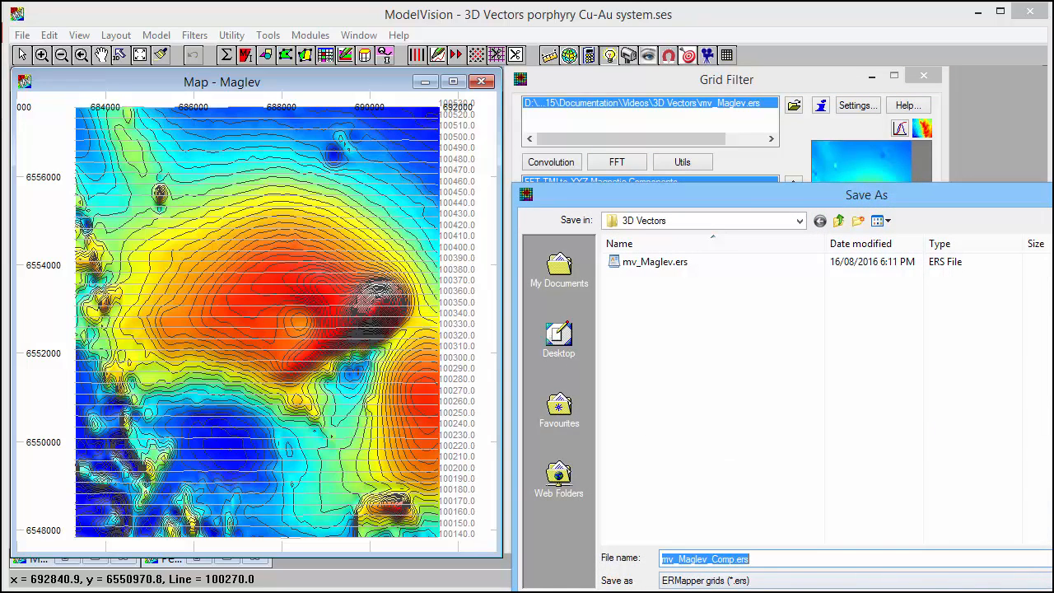
key(Return)
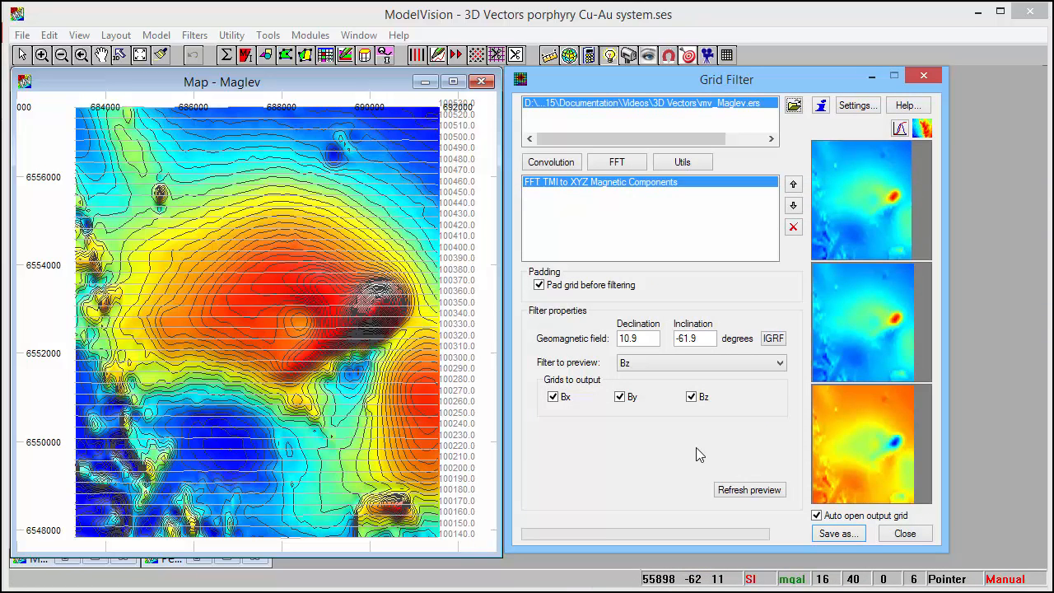
click(904, 535)
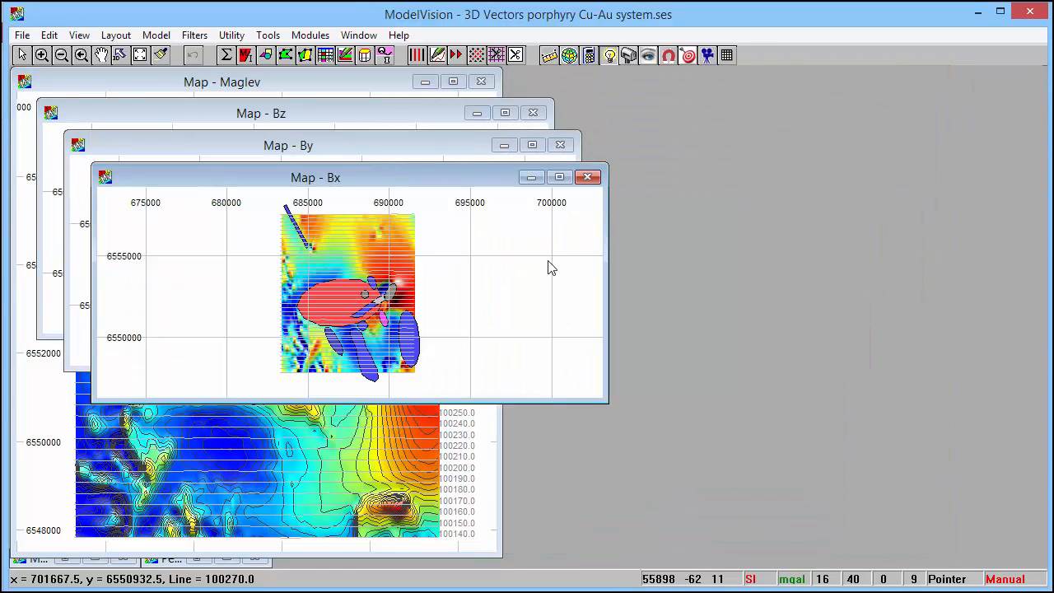
Close the Bx, By and Bz component maps, keeping the Maglev map open.
drag(463, 173, 756, 306)
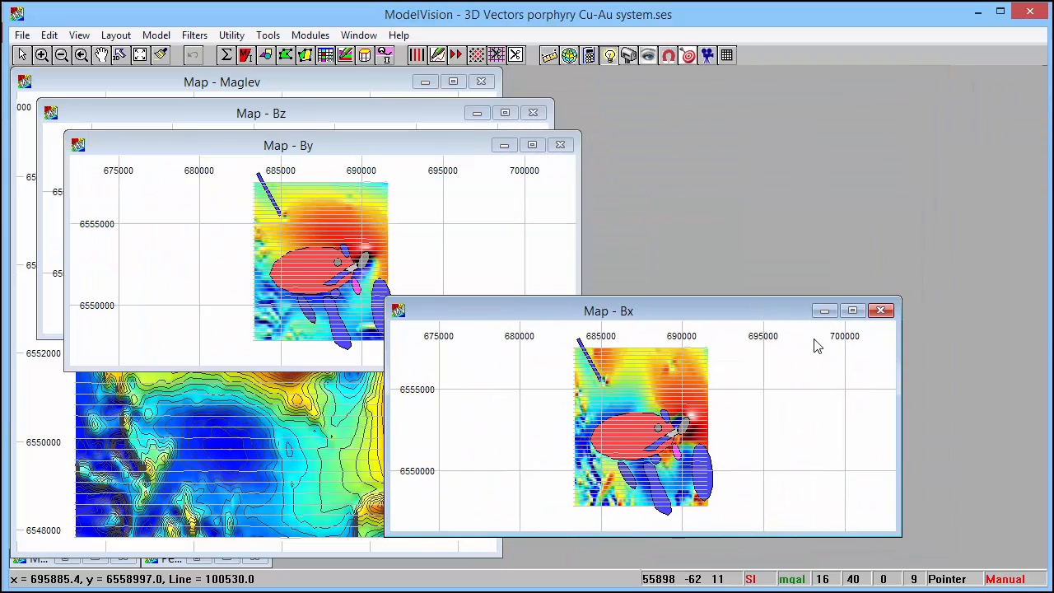
click(882, 313)
click(562, 146)
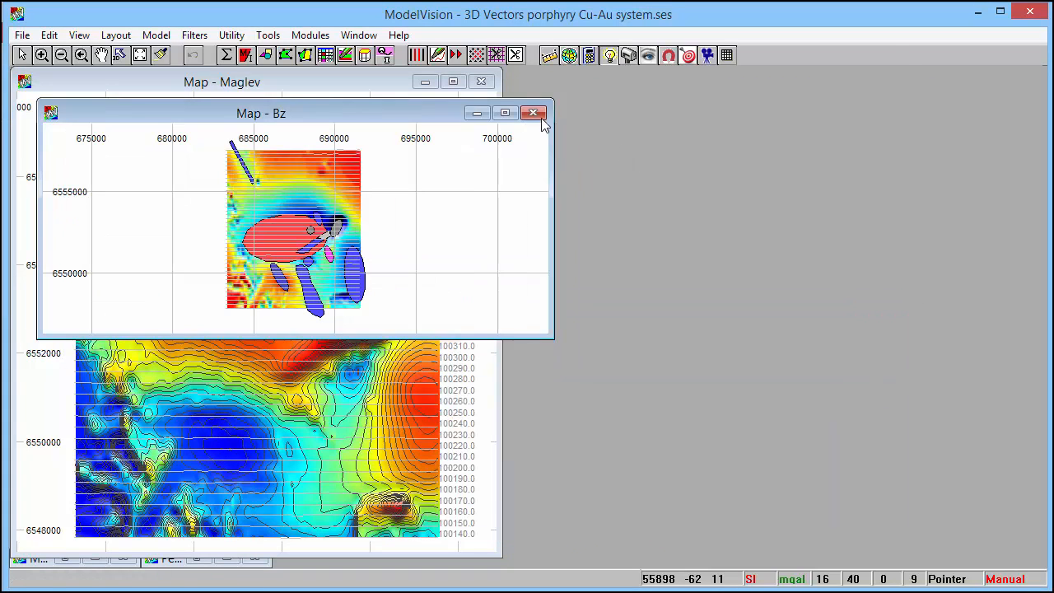
click(533, 112)
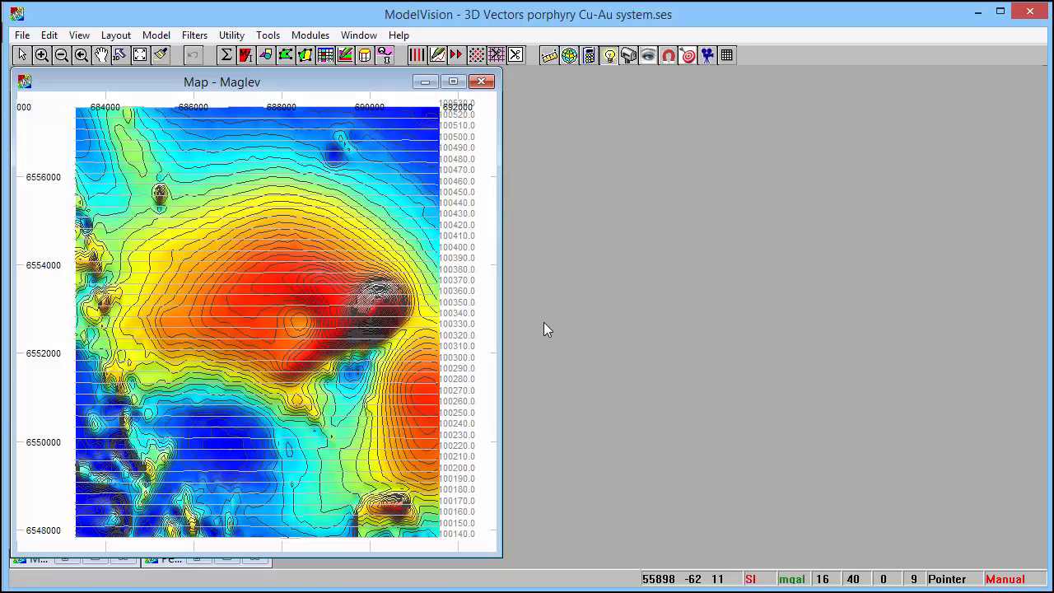
click(232, 35)
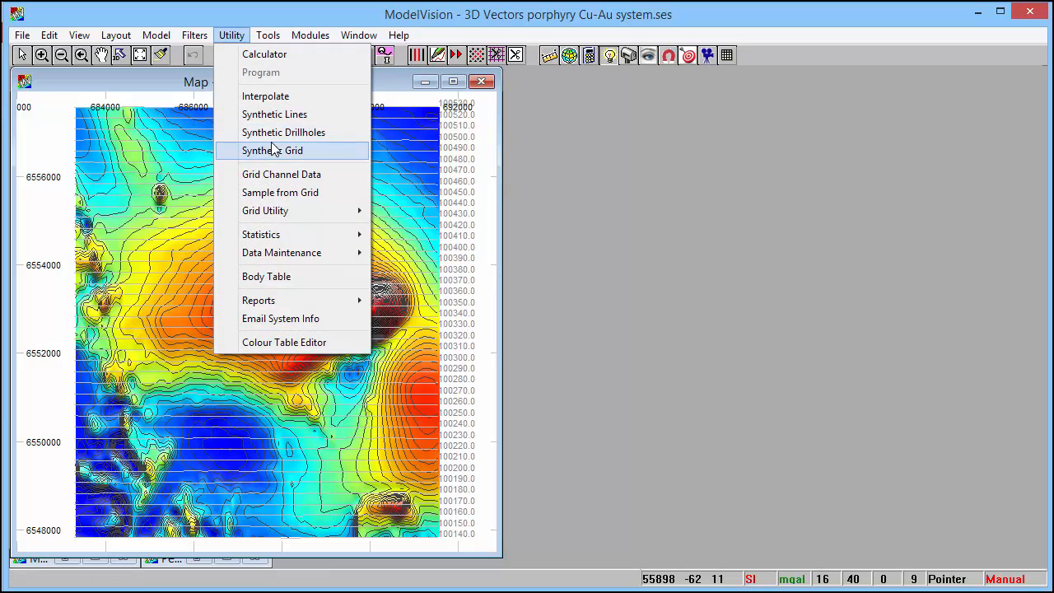
click(298, 195)
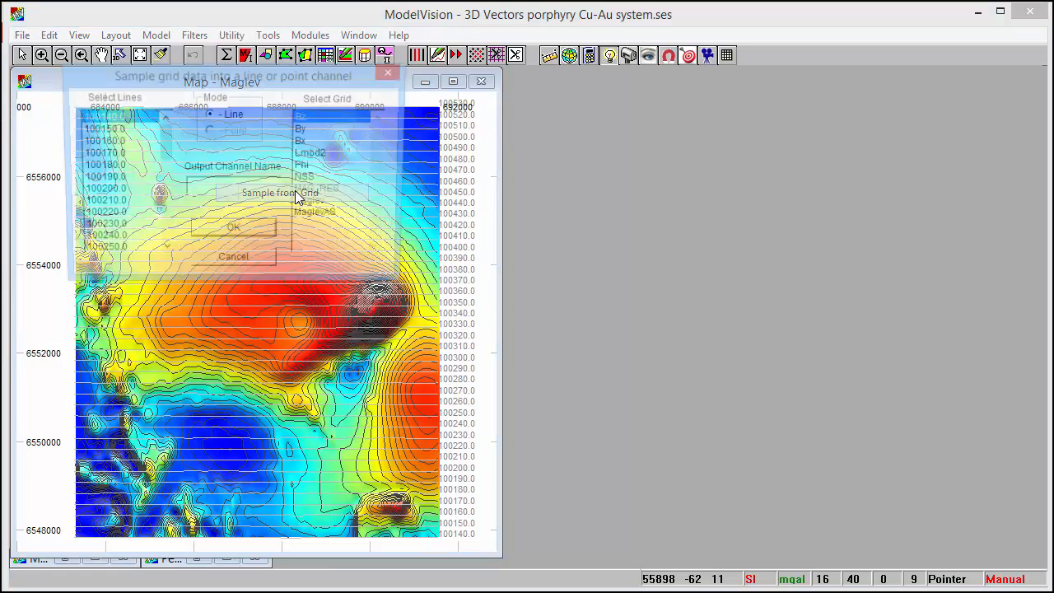
drag(245, 66, 731, 119)
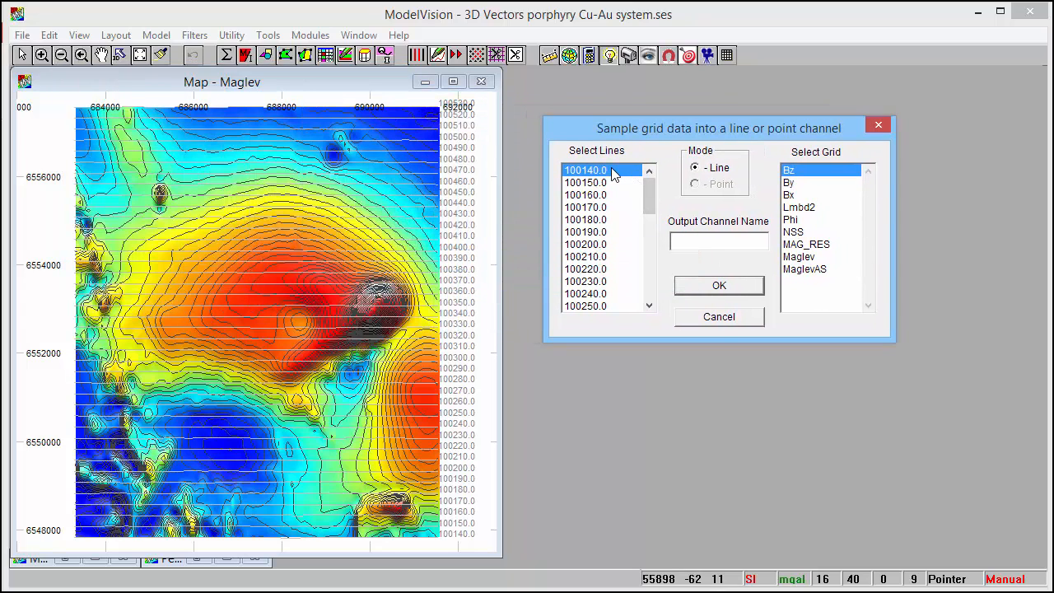
drag(649, 201, 650, 302)
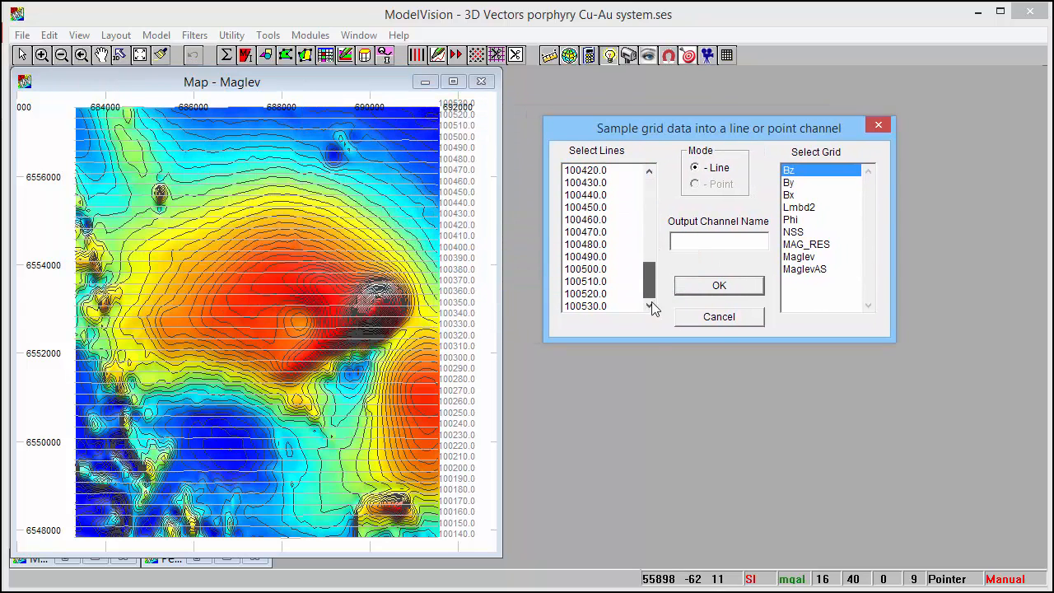
shift+click(581, 306)
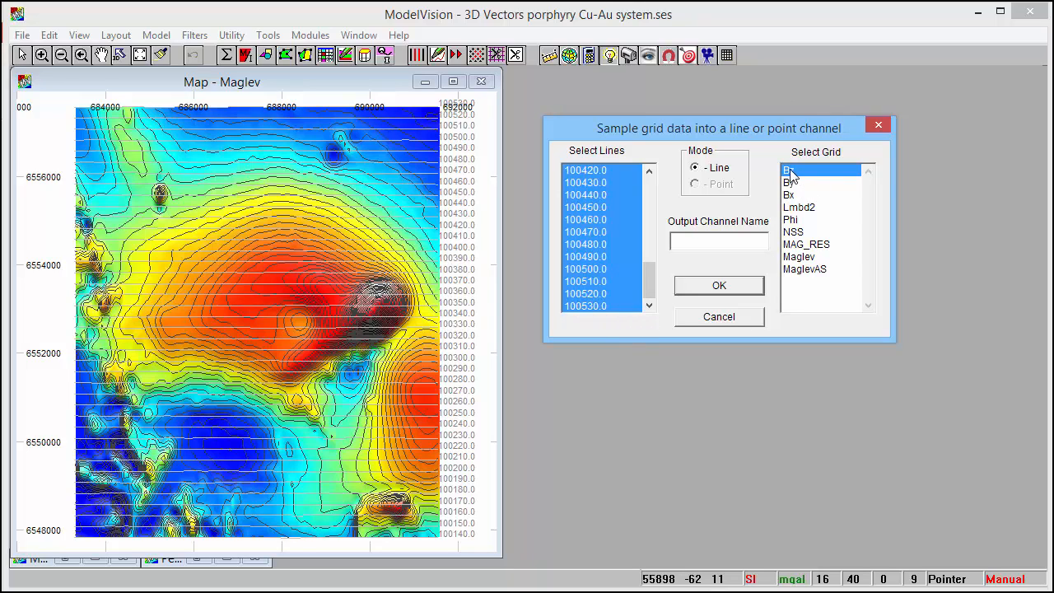
click(702, 236)
text(Bz)
click(738, 321)
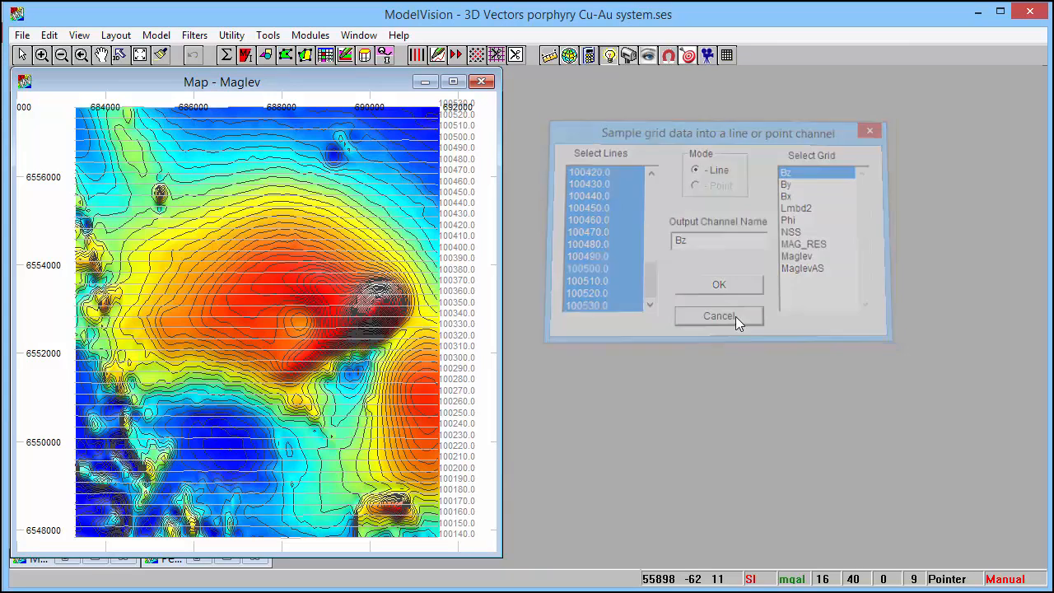
Review the line data statistics for the Bx, By and Bz channels and close the report.
click(231, 36)
mouse_move(298, 237)
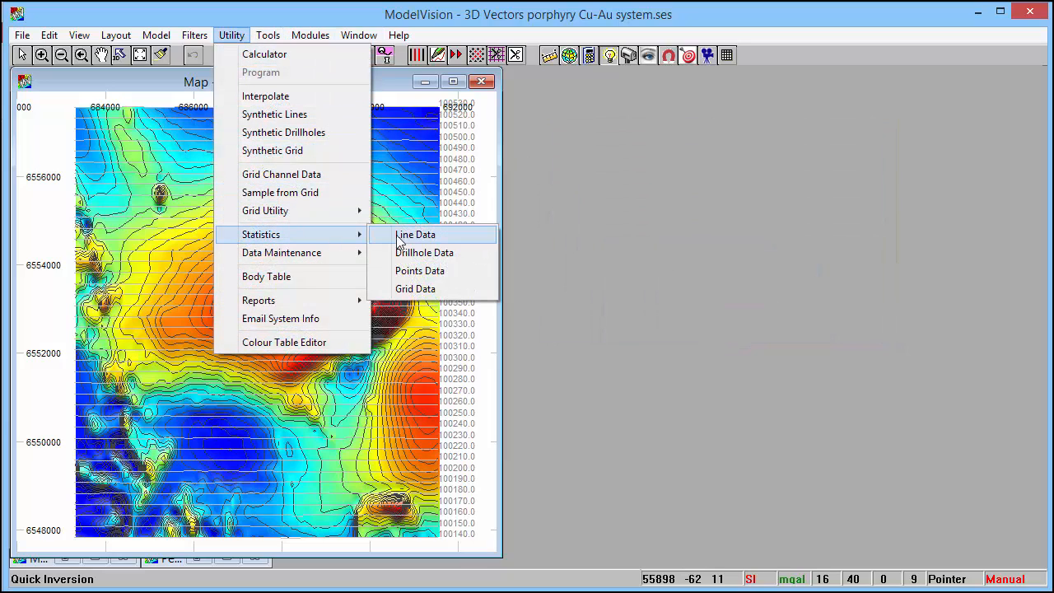
click(411, 235)
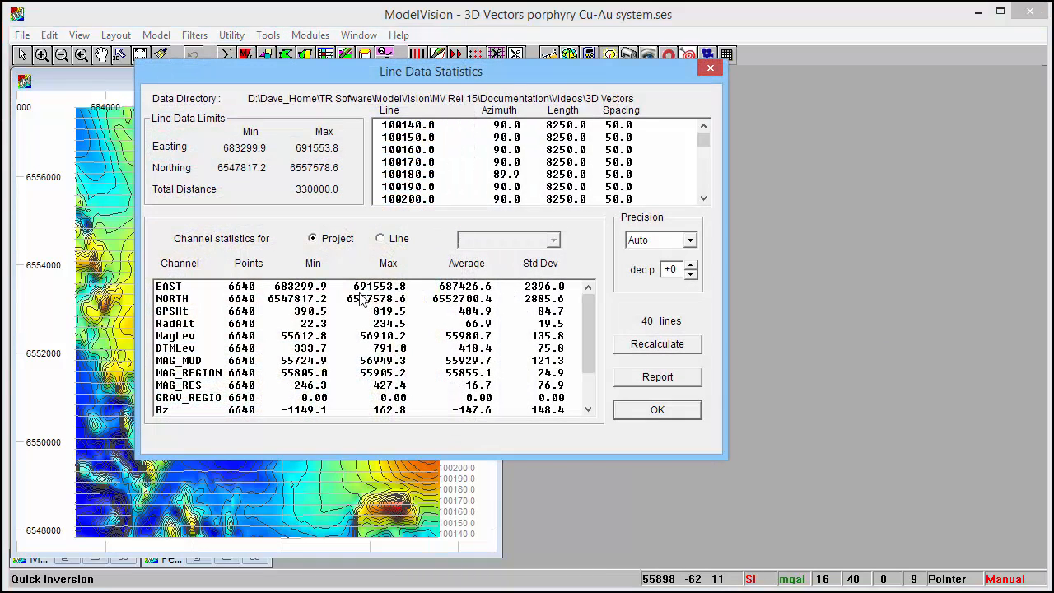
drag(591, 331, 591, 377)
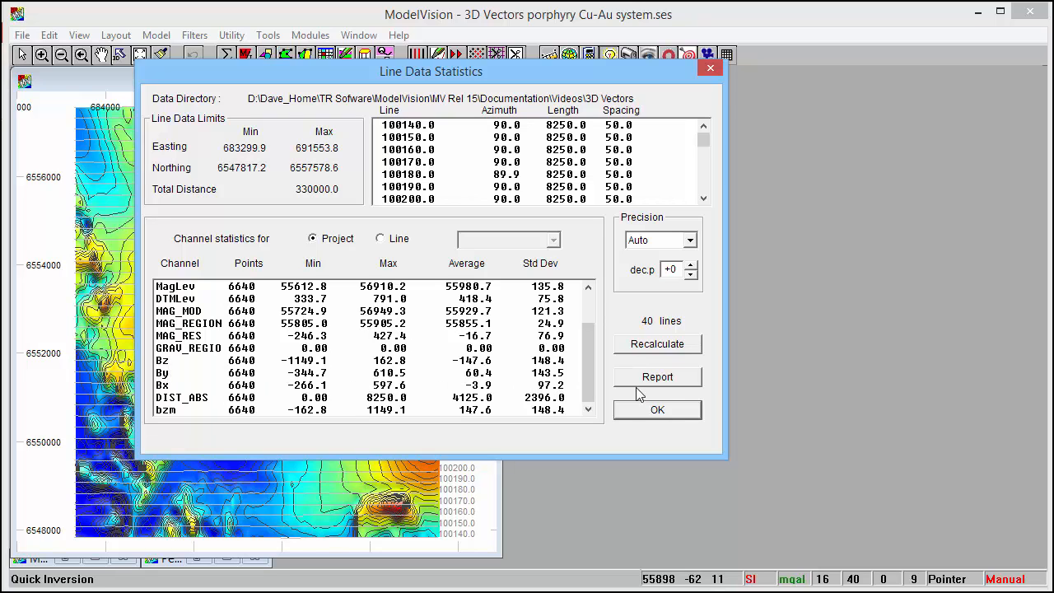
click(672, 408)
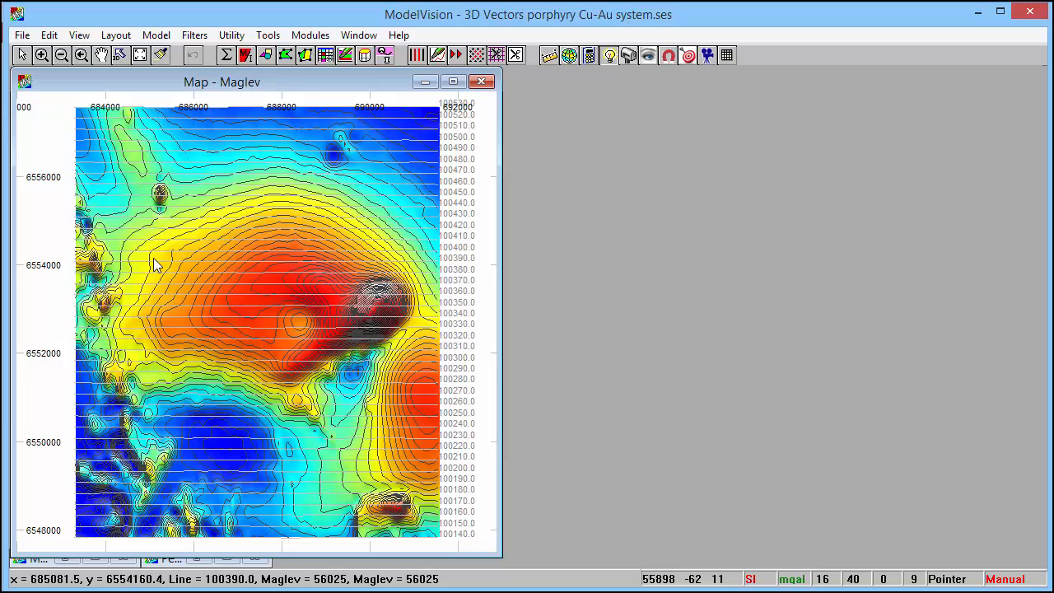
Restore the minimised greyscale map beside the Maglev map and make its Profile vectors layer visible.
click(66, 562)
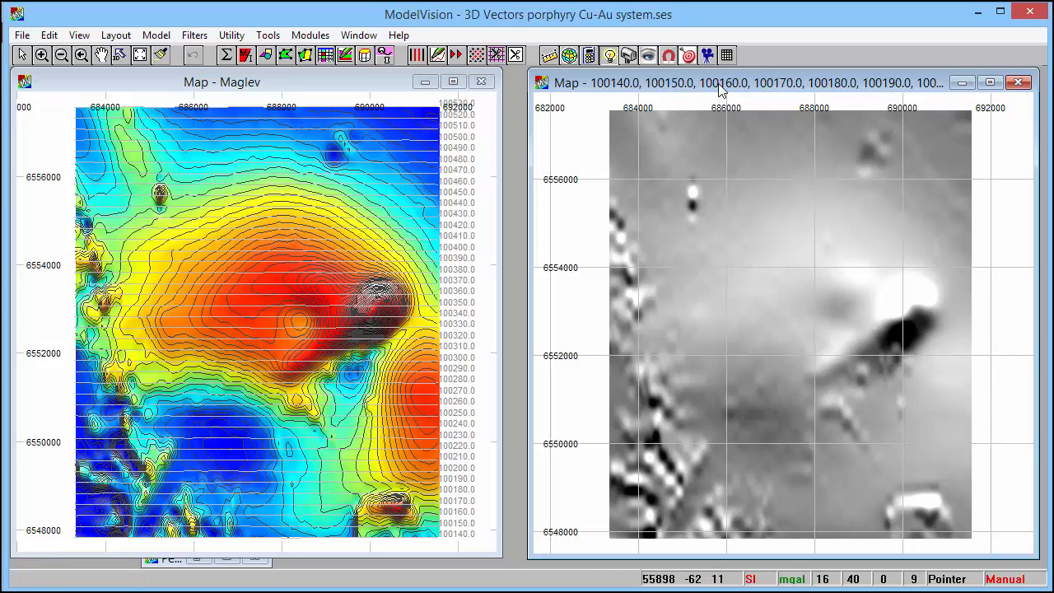
right_click(591, 145)
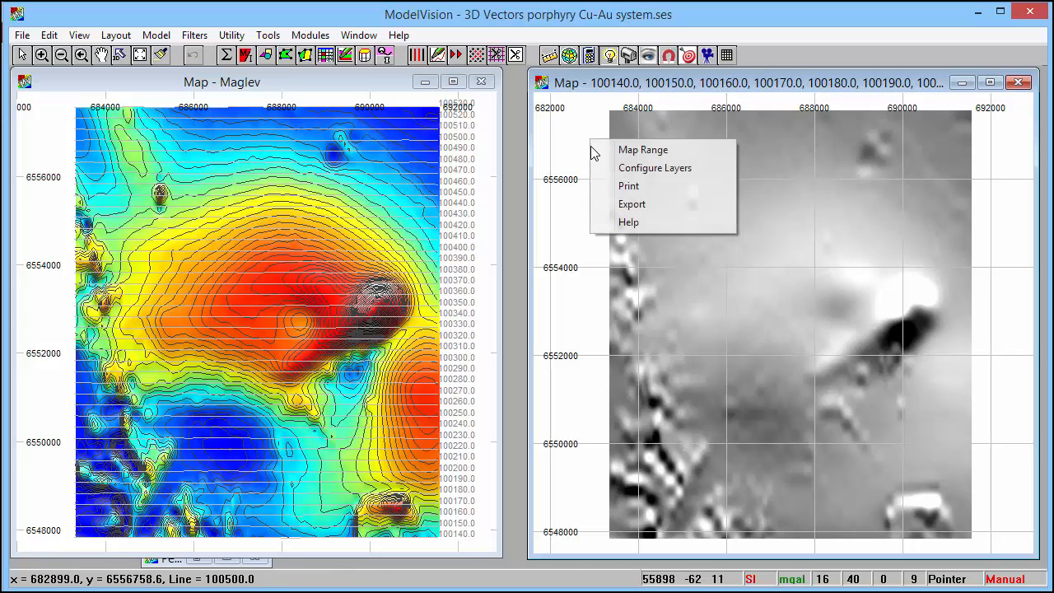
click(648, 169)
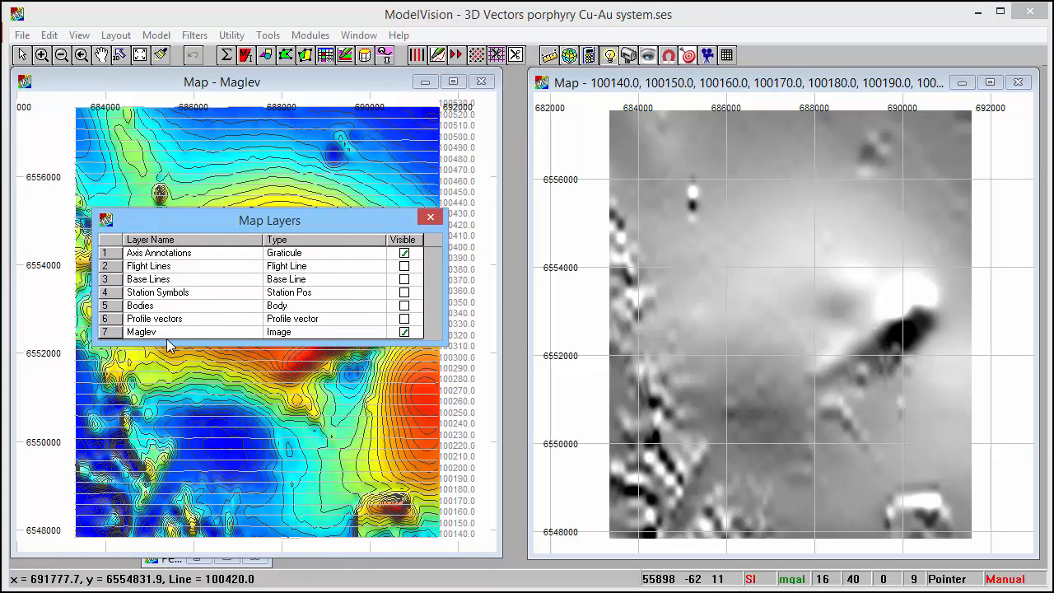
click(404, 320)
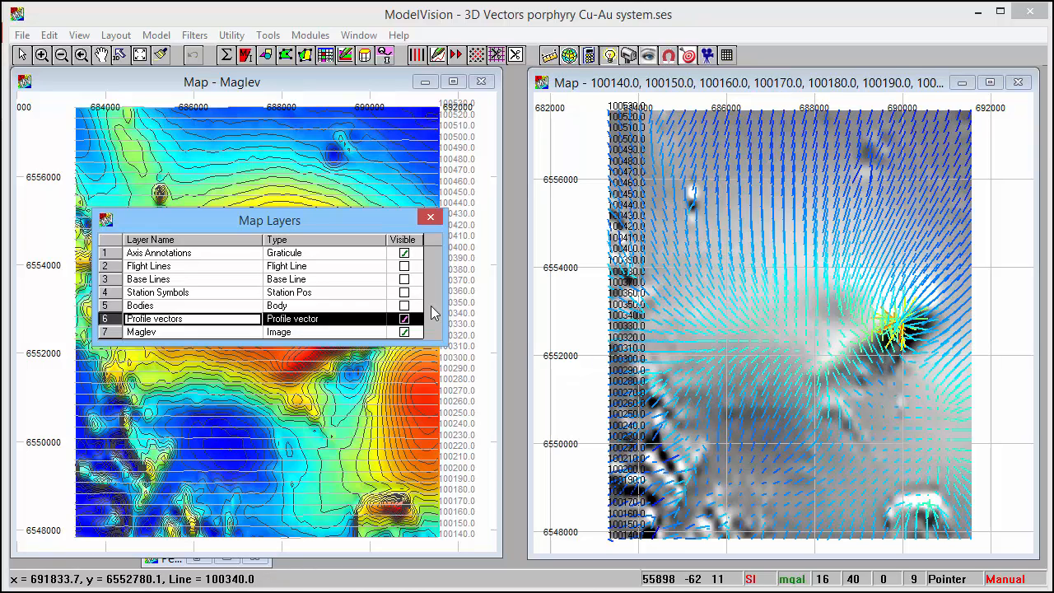
click(430, 219)
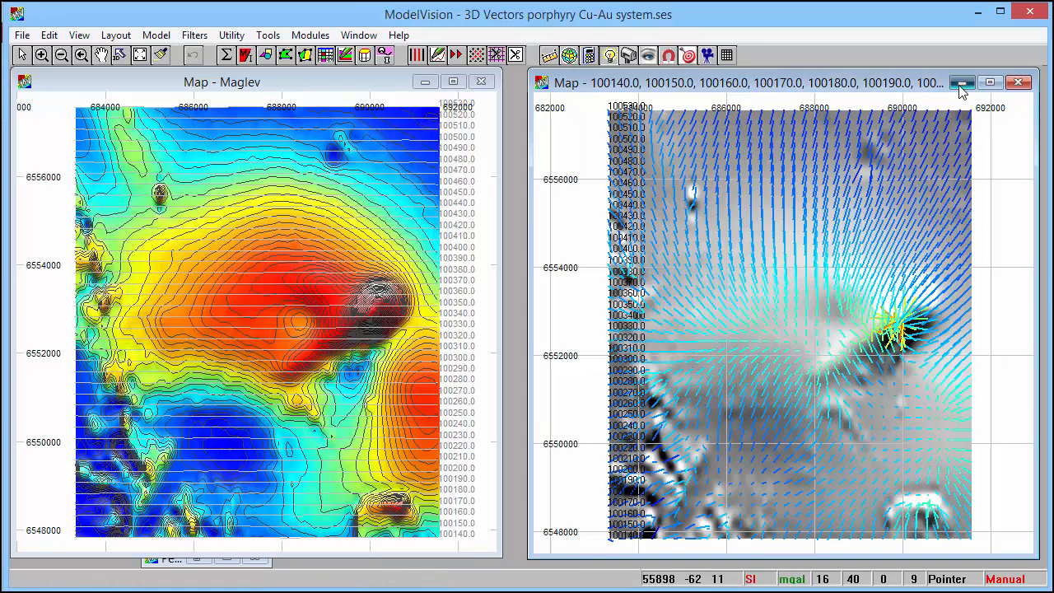
Show the Perspective view in place of the vector map and examine the 3D profile vectors from several azimuths and inclinations.
click(962, 84)
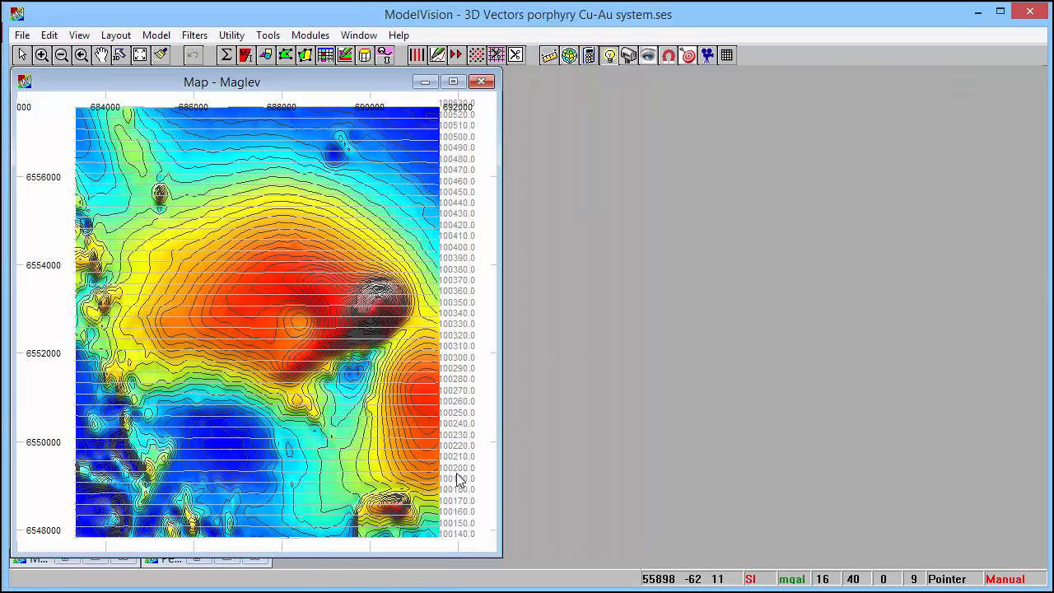
click(200, 560)
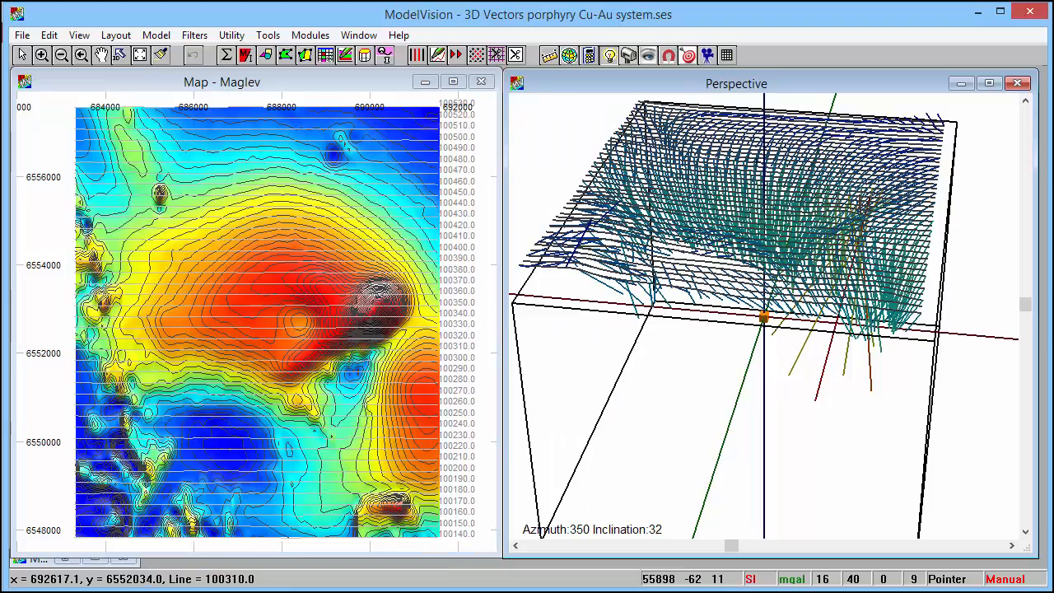
drag(767, 236, 810, 287)
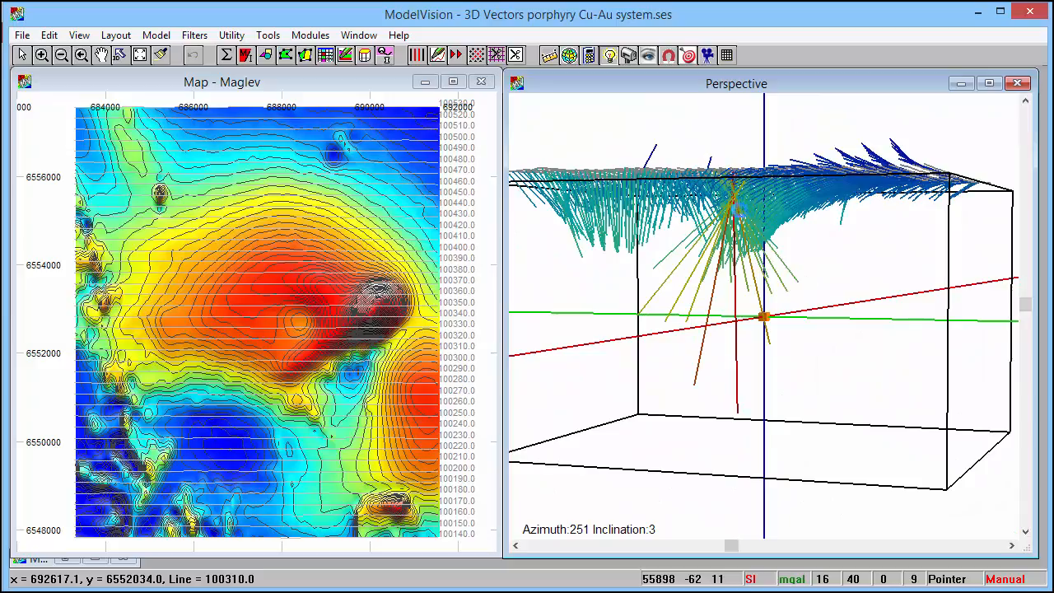
drag(737, 210, 919, 350)
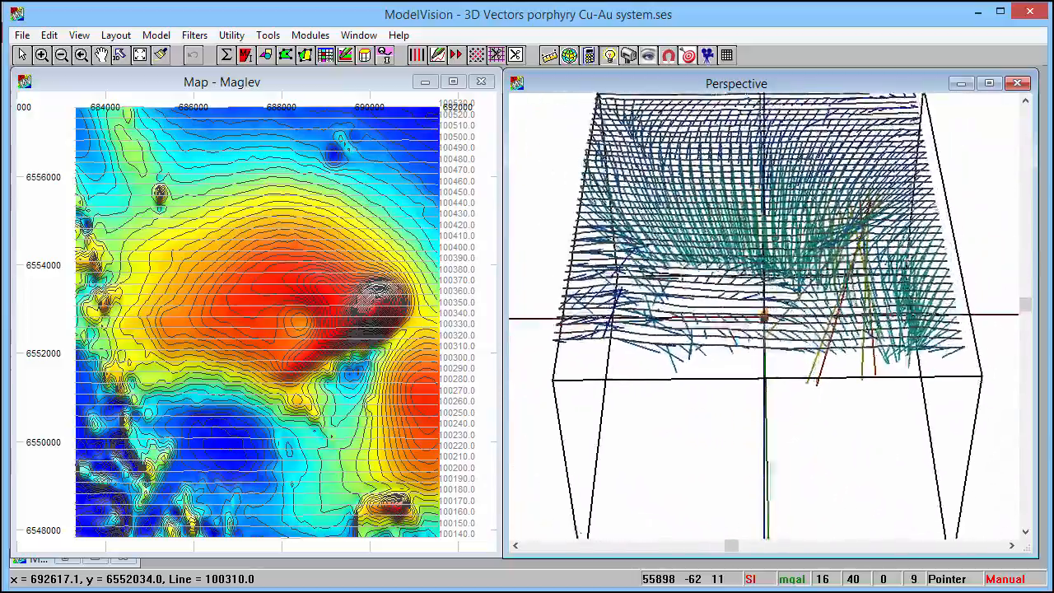
drag(773, 468, 777, 318)
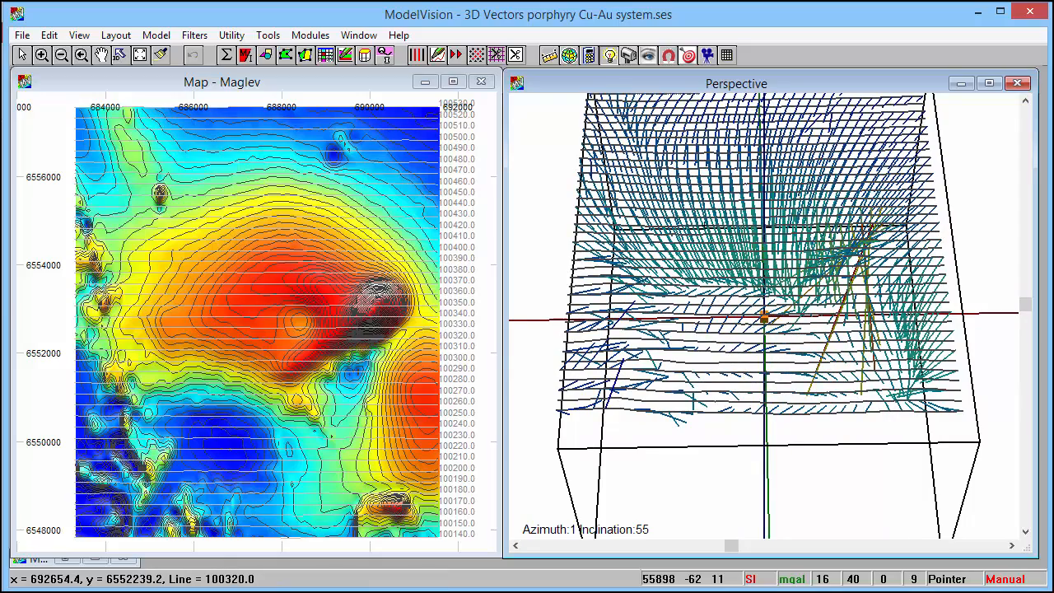
drag(763, 206, 696, 330)
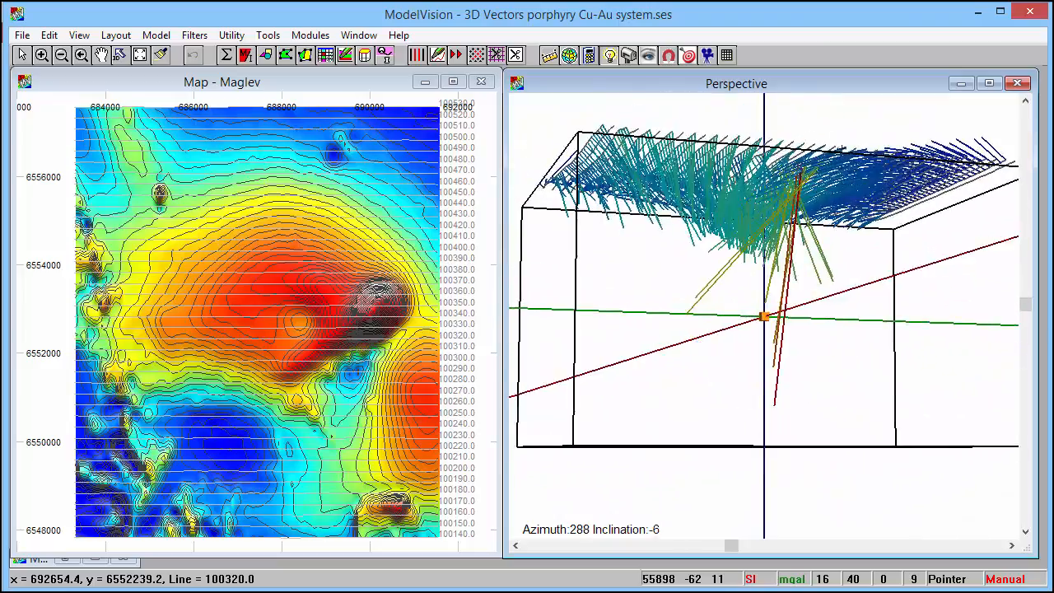
drag(795, 245, 737, 335)
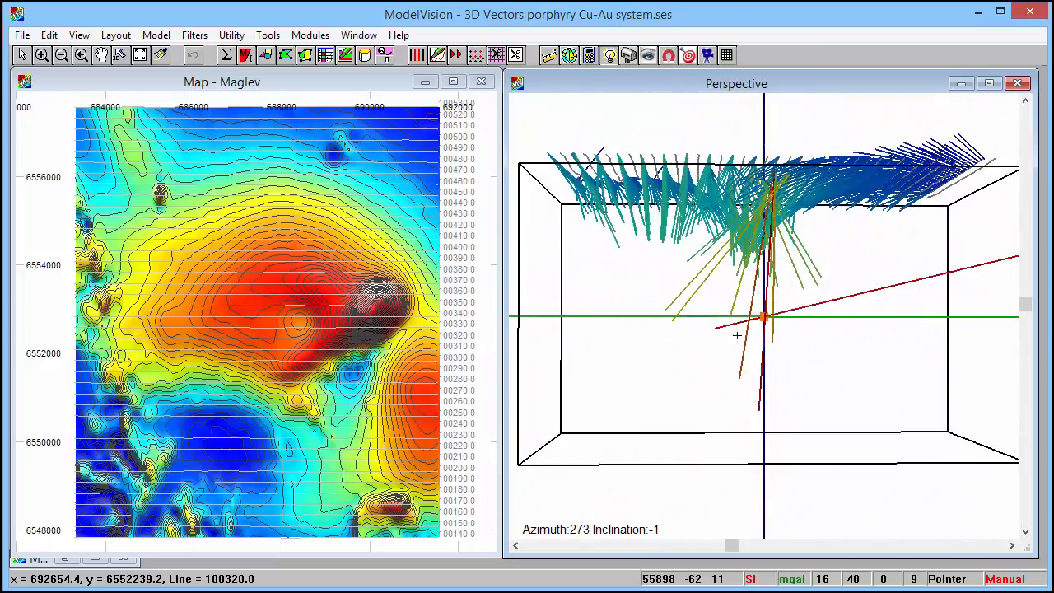
mouse_move(771, 241)
mouse_down()
mouse_move(824, 281)
mouse_move(843, 357)
mouse_move(816, 370)
mouse_move(758, 244)
mouse_up()
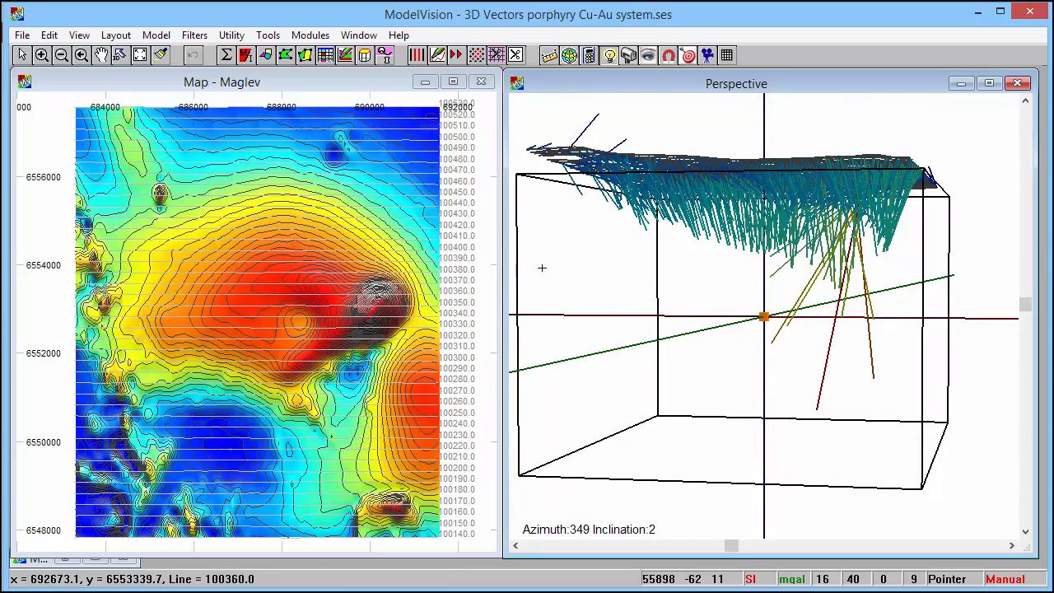
drag(718, 248, 754, 274)
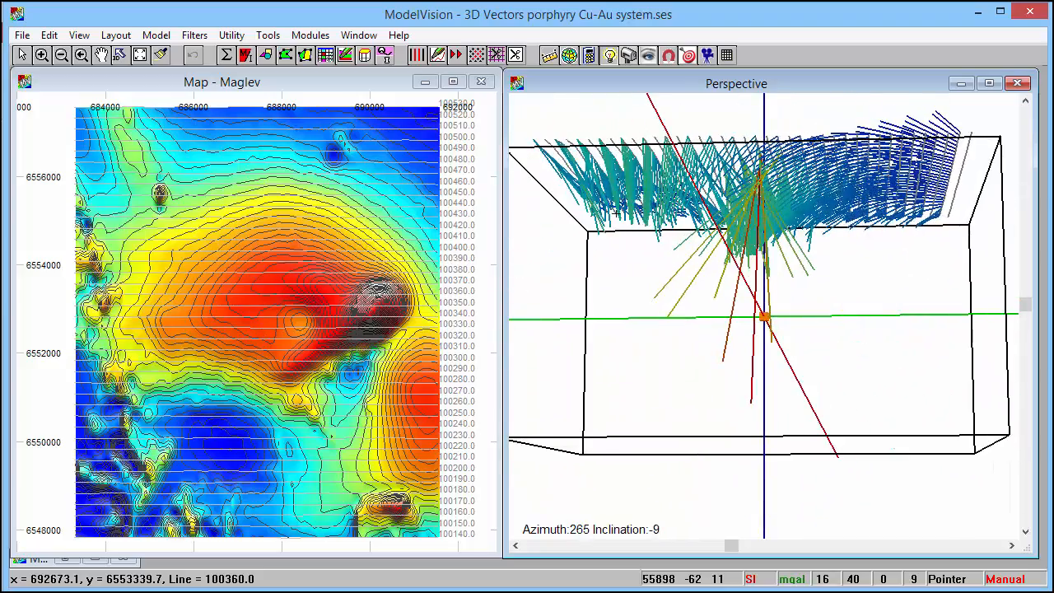
drag(616, 212, 793, 325)
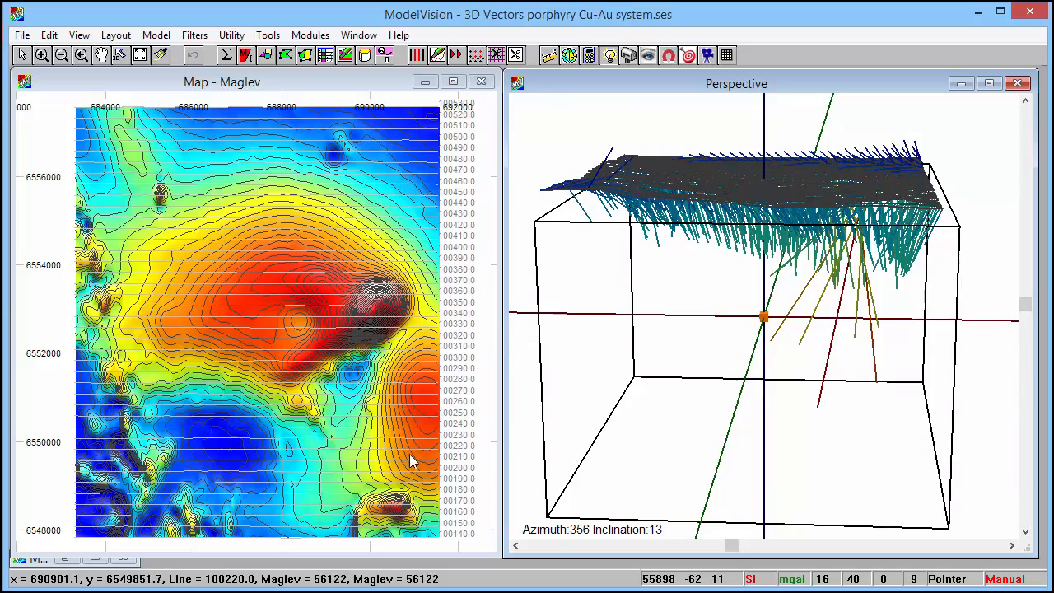
drag(808, 256, 740, 328)
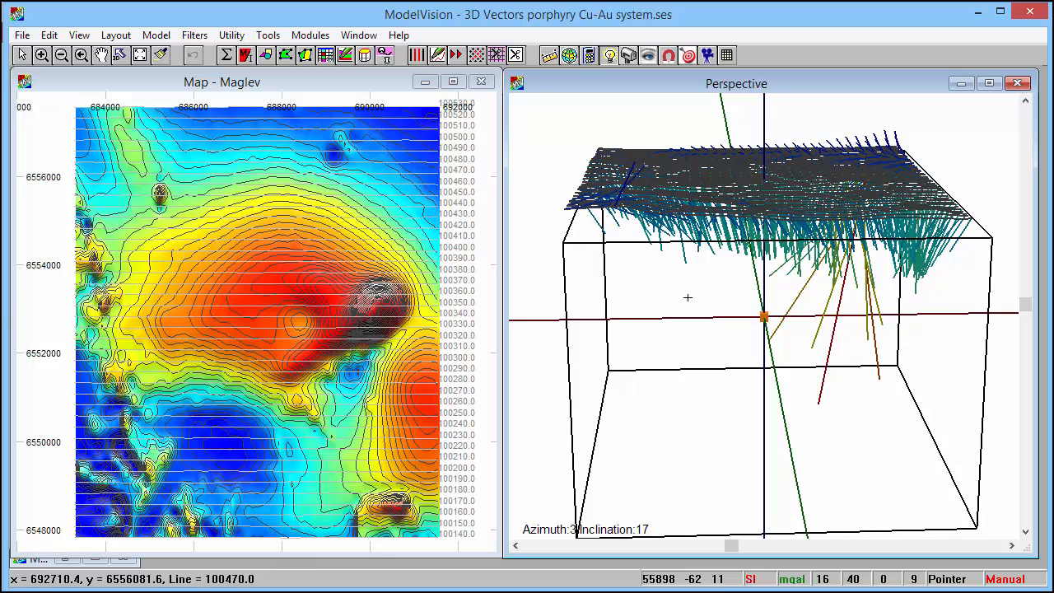
Display the bodies in the Perspective view, accepting the default body mode and the Pseudocolor modulation by susceptibility.
right_click(691, 298)
click(724, 302)
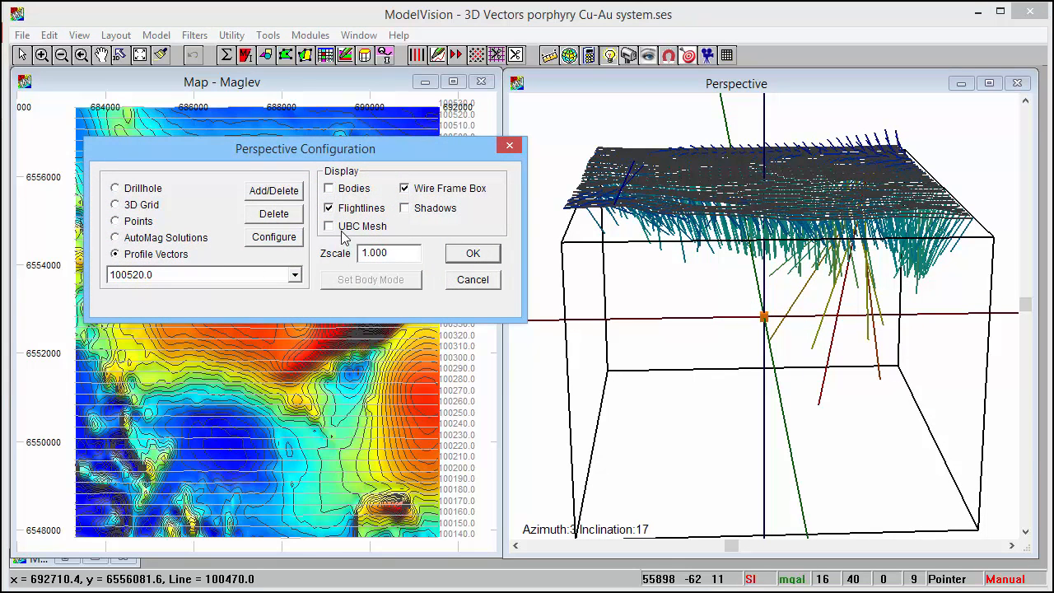
click(331, 189)
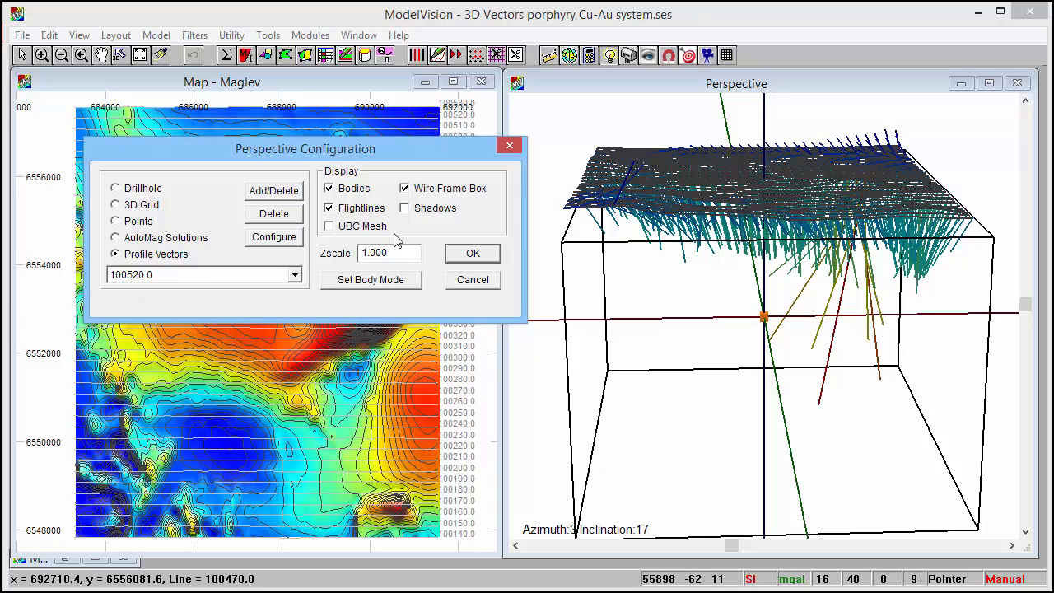
click(400, 281)
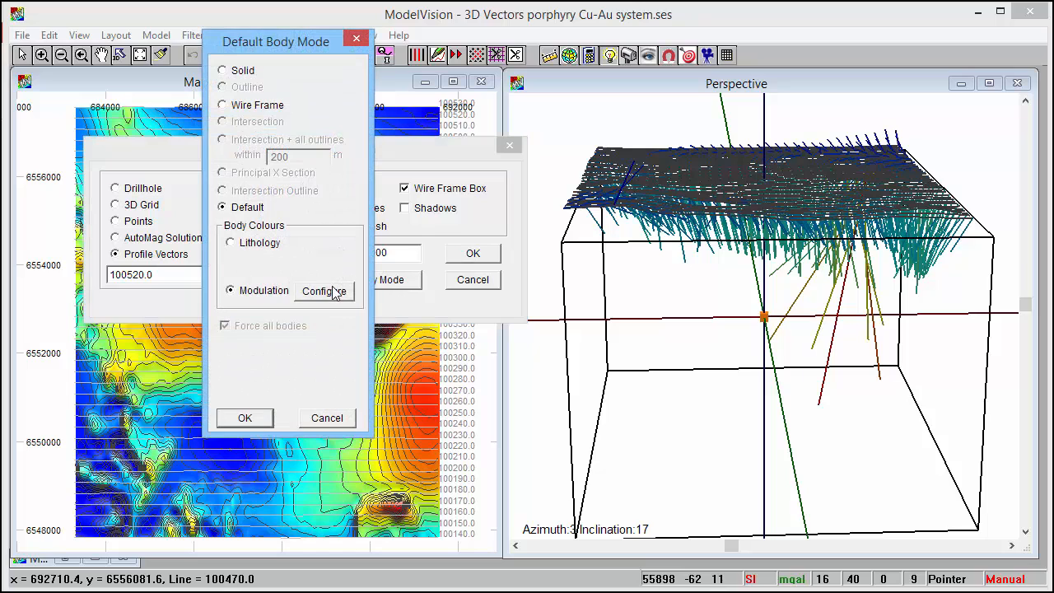
click(333, 293)
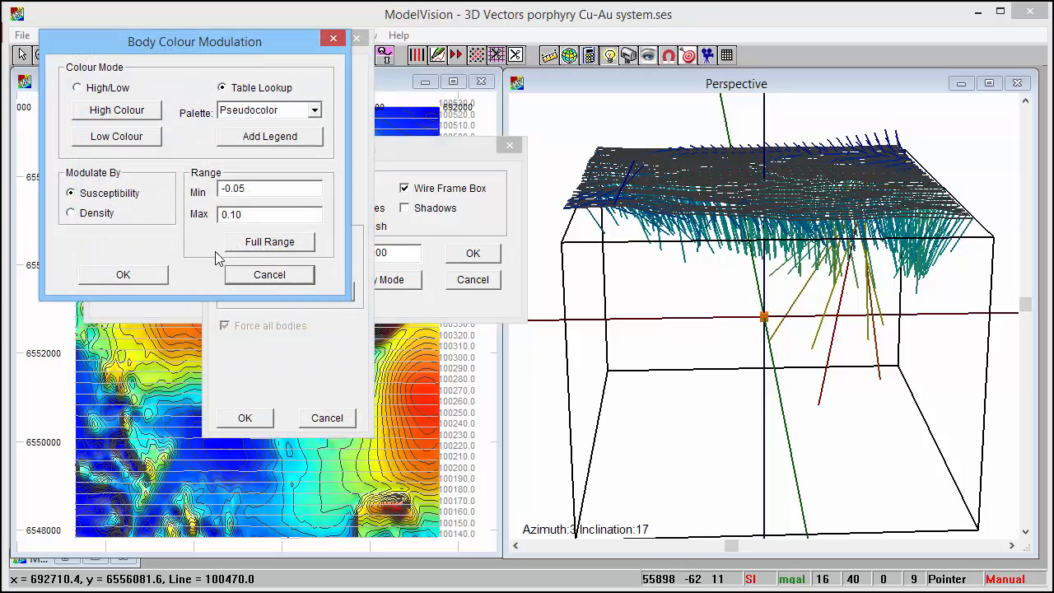
click(161, 284)
click(257, 419)
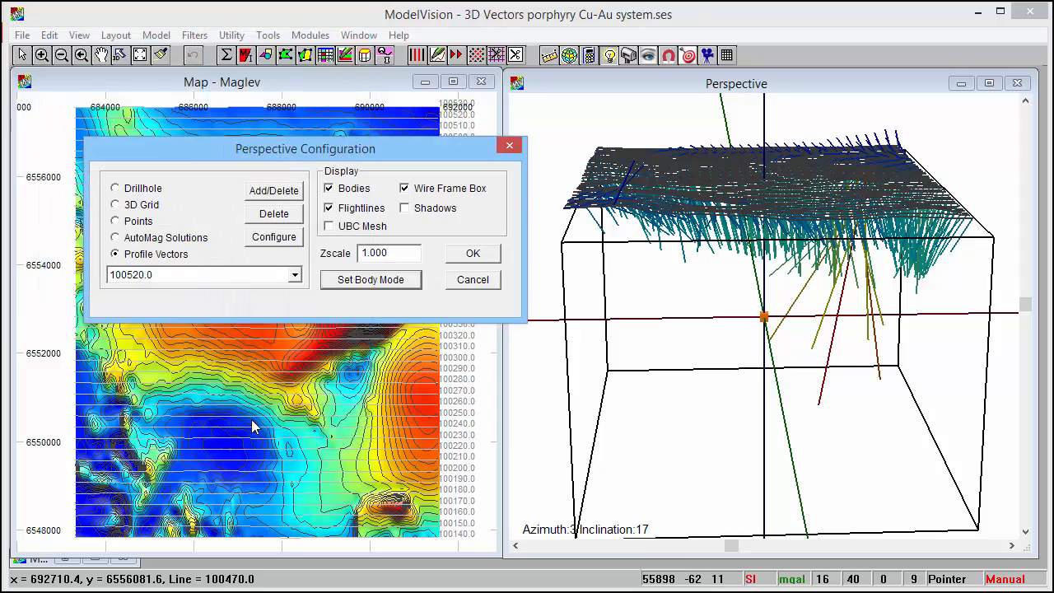
click(469, 256)
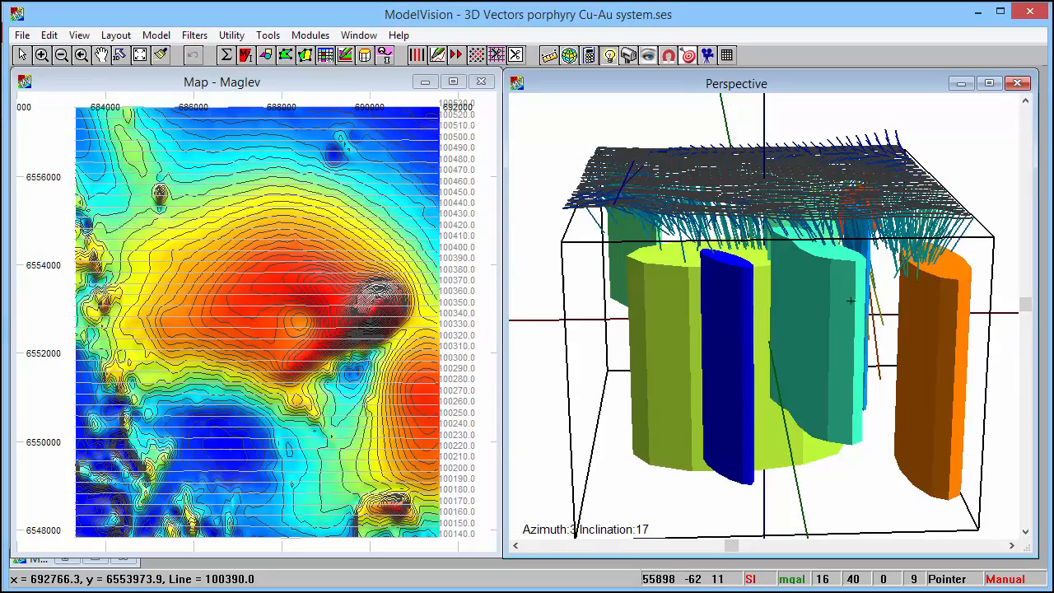
Rotate the Perspective view through varied azimuths and low to moderate inclinations to examine how the magnetic vectors relate to the modelled bodies.
drag(834, 295, 730, 328)
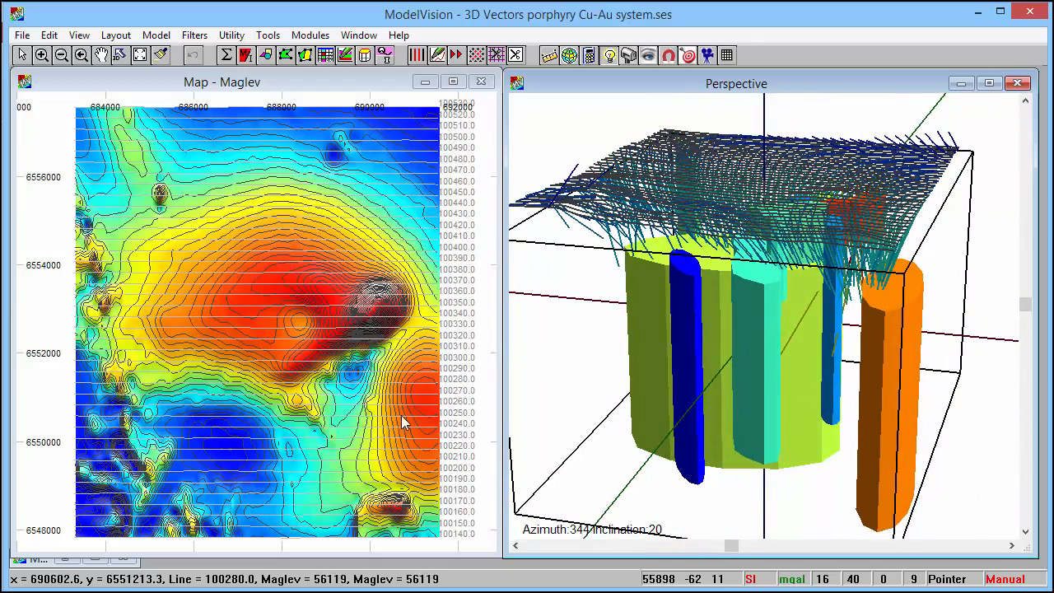
drag(906, 296, 746, 216)
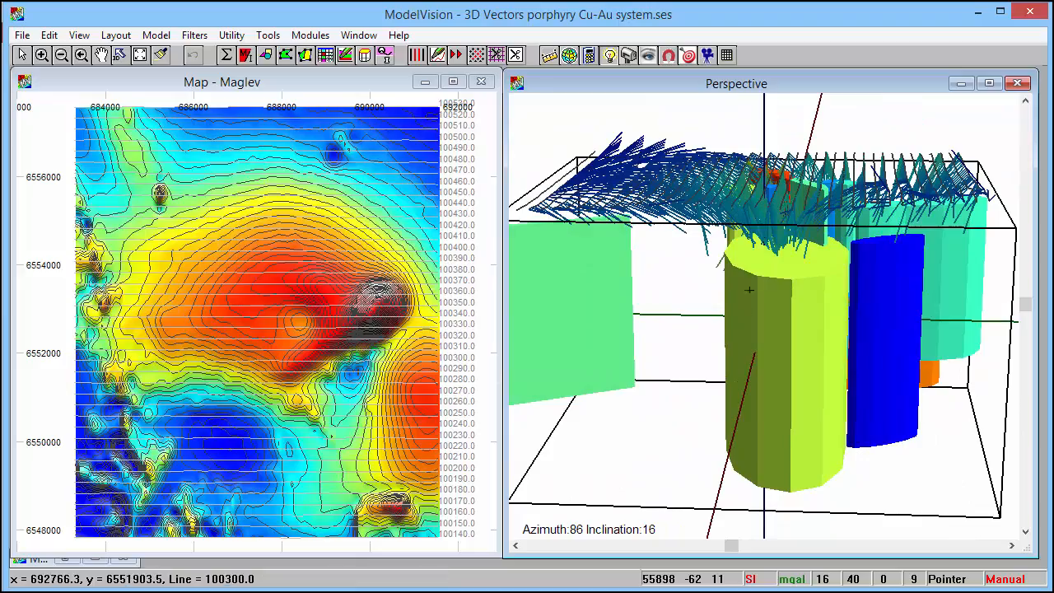
mouse_move(746, 280)
mouse_down()
mouse_move(600, 330)
mouse_move(626, 346)
mouse_move(745, 336)
mouse_move(719, 305)
mouse_move(741, 338)
mouse_move(816, 349)
mouse_move(806, 317)
mouse_move(741, 288)
mouse_up()
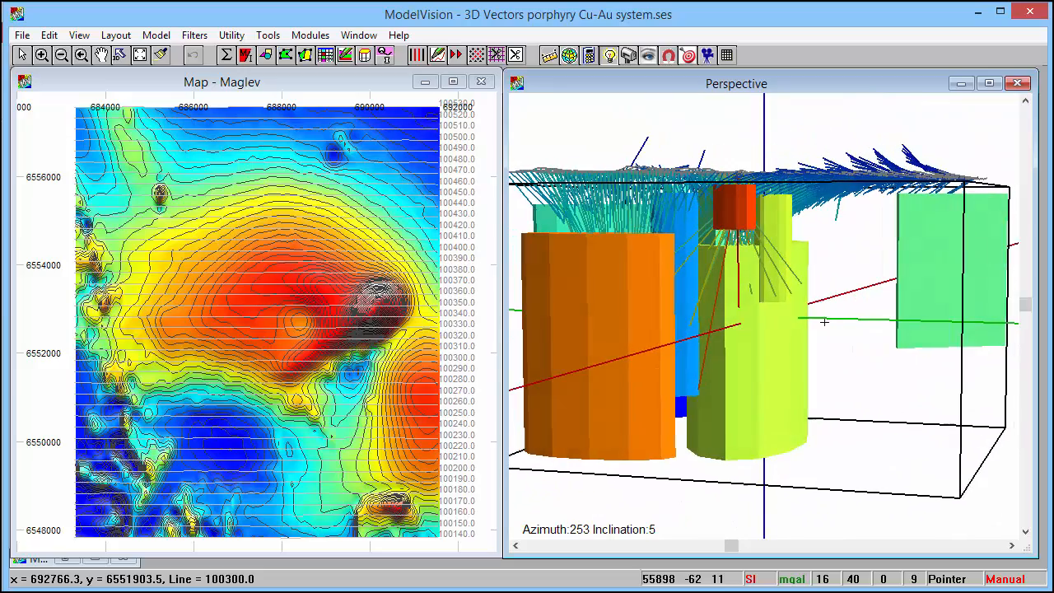
drag(727, 204, 818, 394)
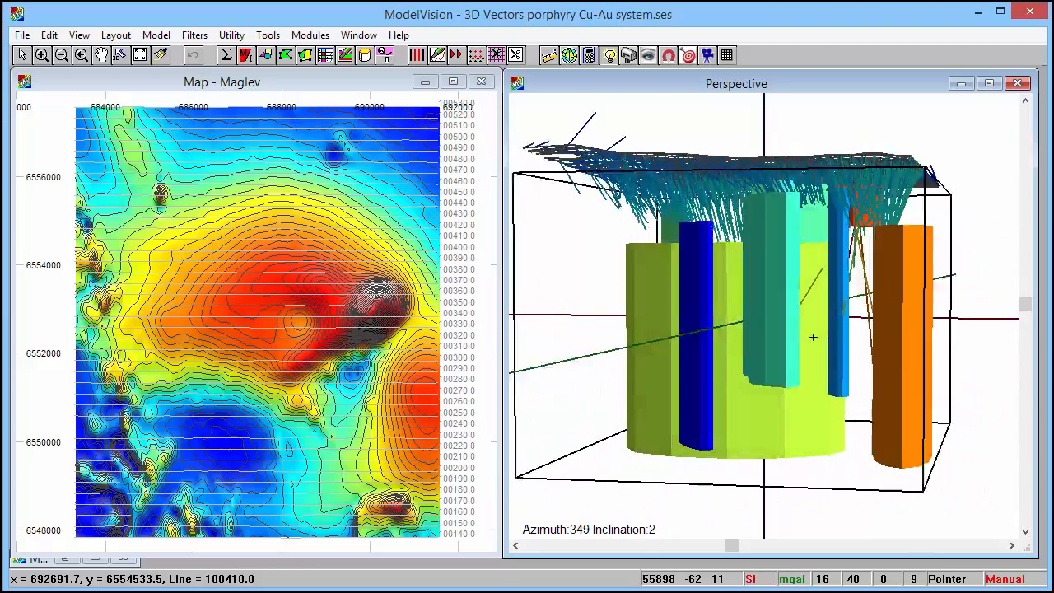
drag(813, 337, 869, 321)
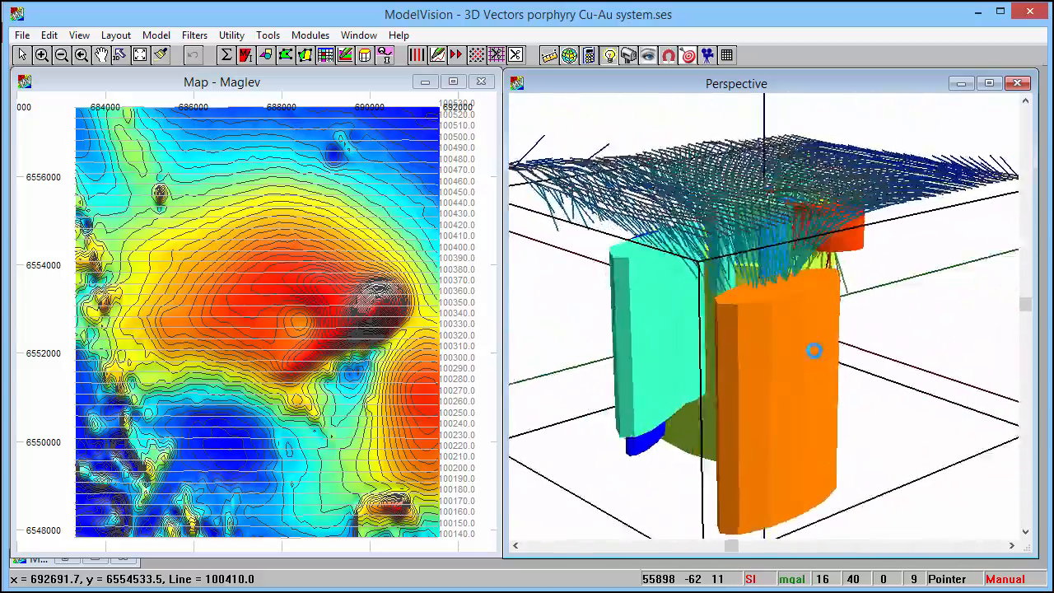
drag(814, 350, 764, 278)
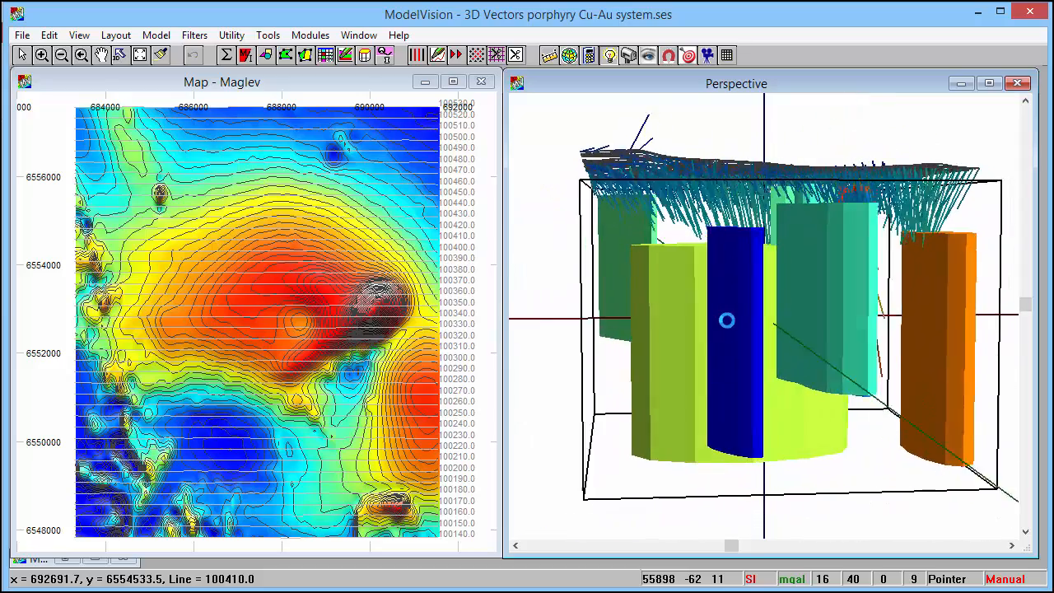
drag(736, 321, 789, 291)
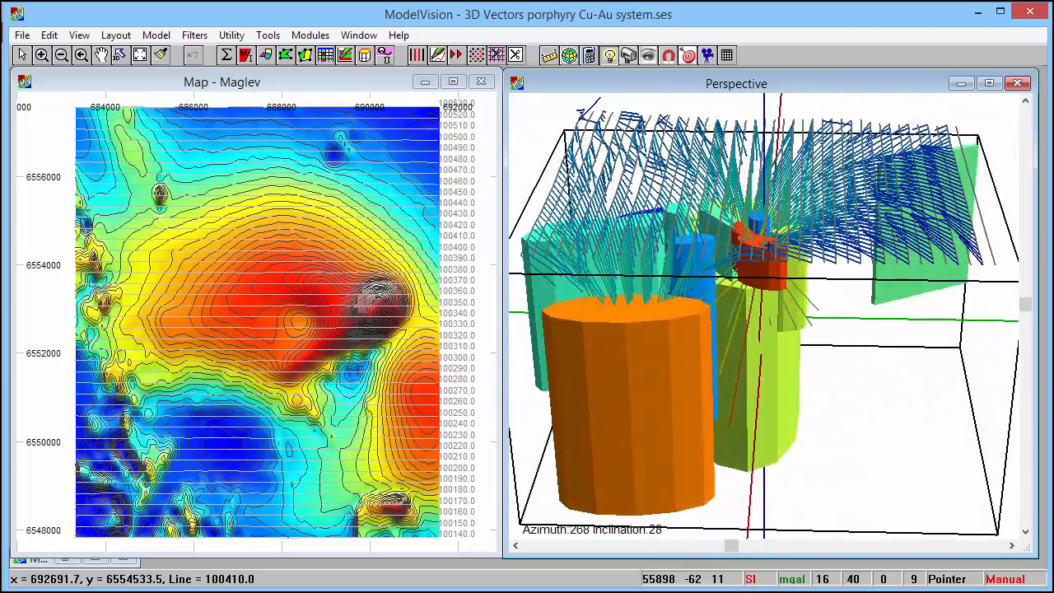
drag(769, 246, 747, 311)
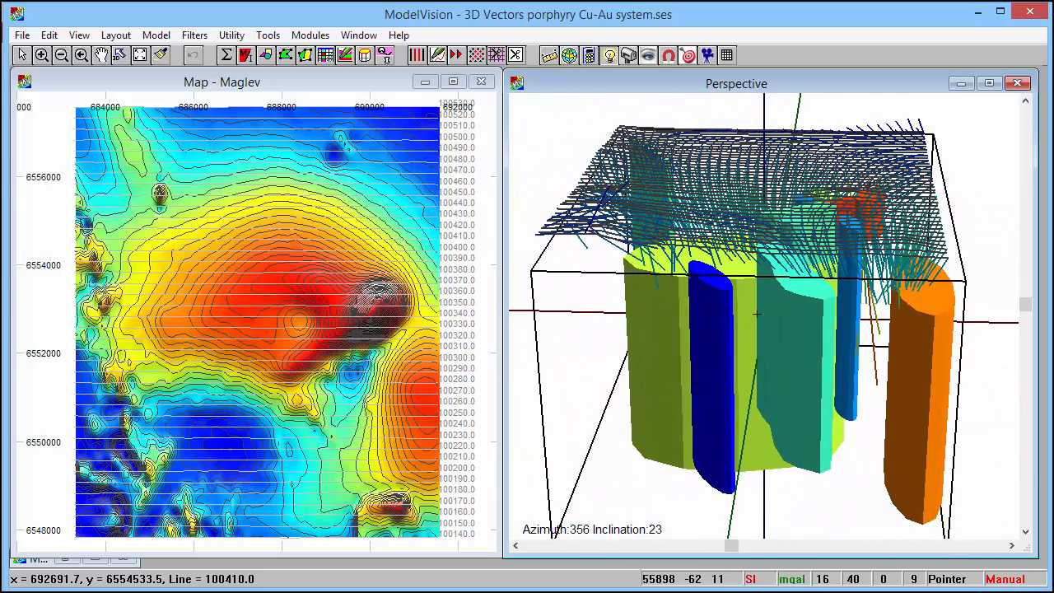